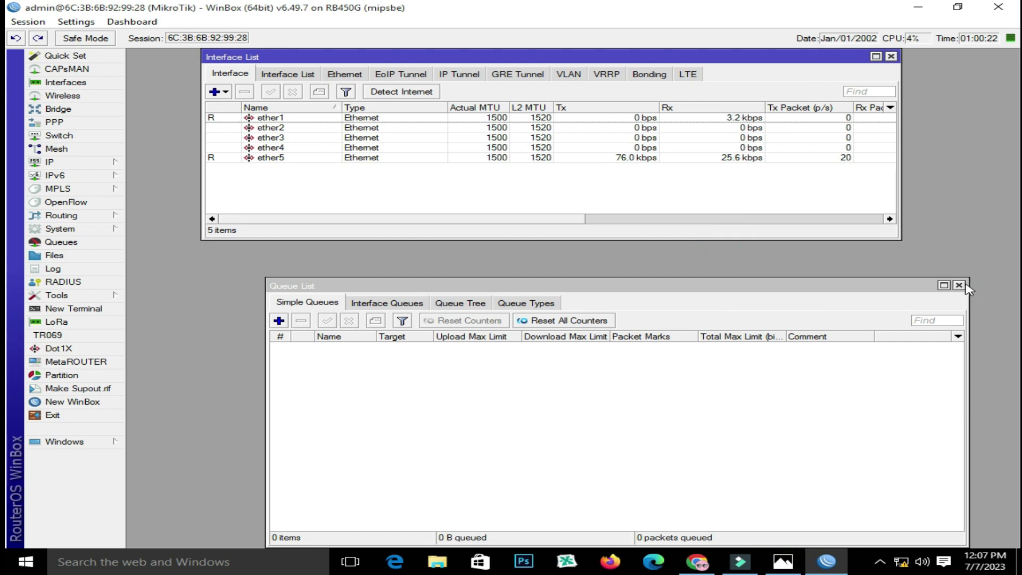
Close the queue list and rename ether1 to WAN and ether5 to LAN
left_click(958, 285)
left_click(272, 119)
double_click(272, 120)
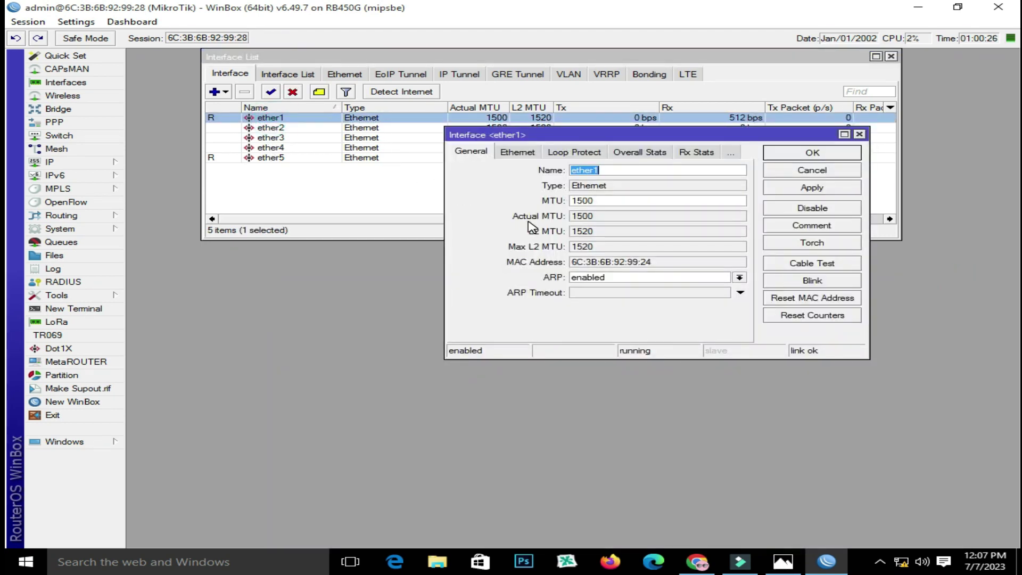
type("WA")
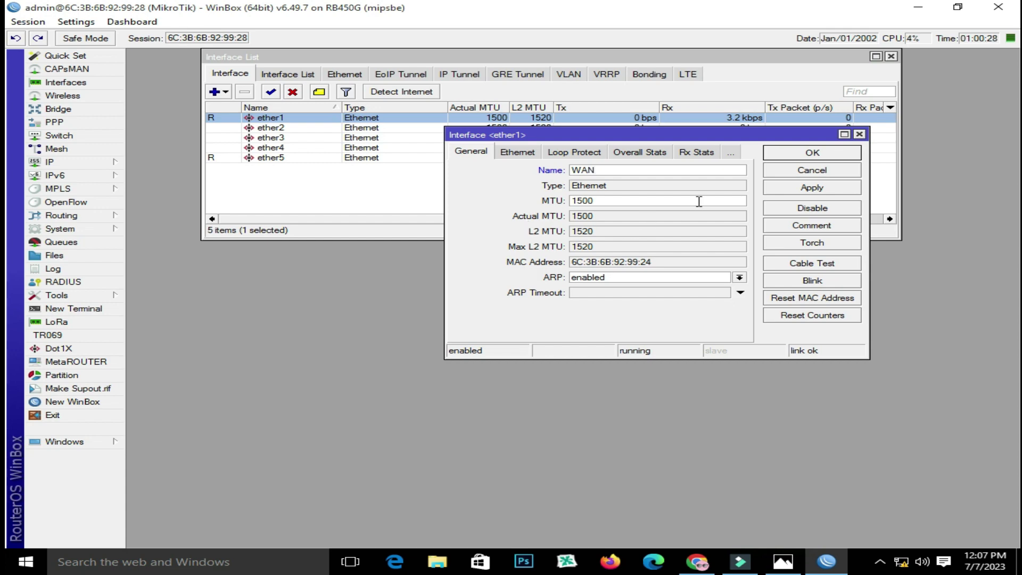
type("N")
left_click(804, 155)
double_click(272, 157)
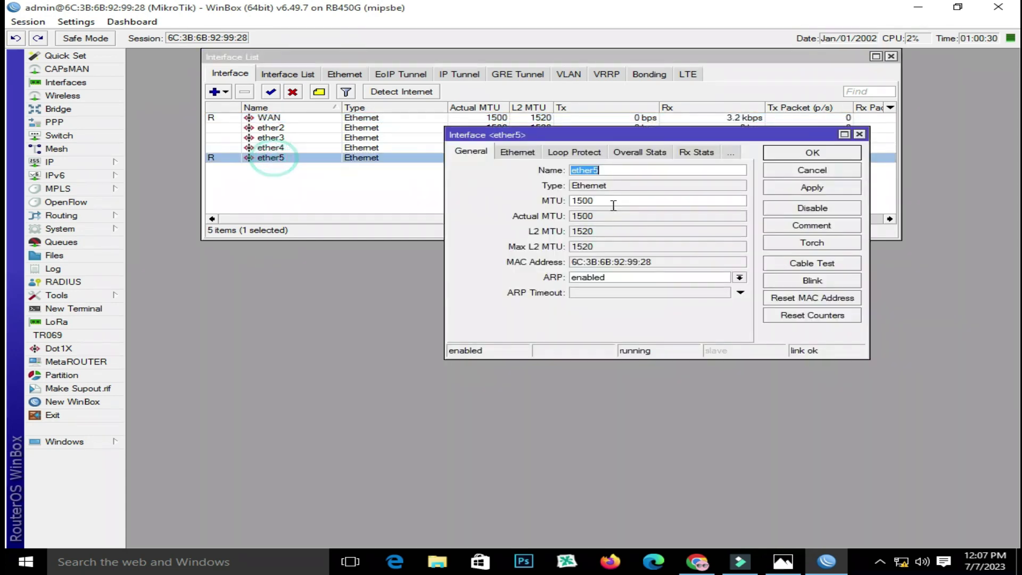
type("LA")
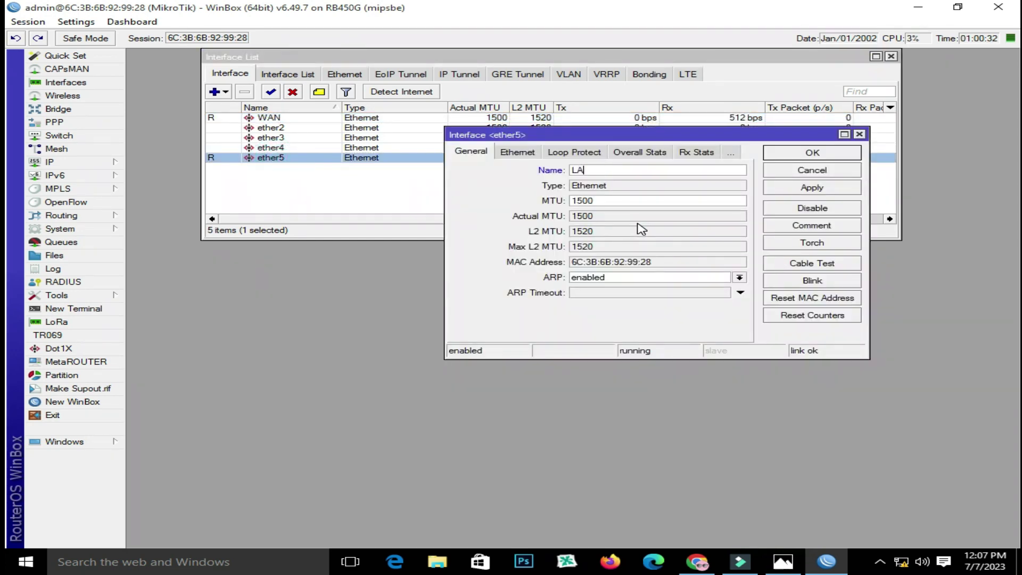
type("N")
left_click(777, 153)
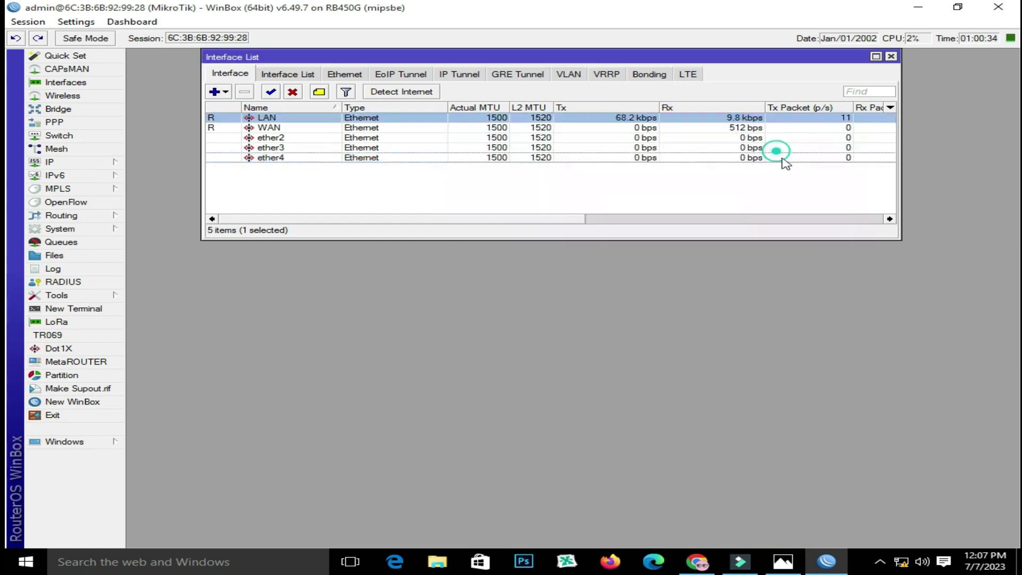
Glance at the network diagram, then return to WinBox's interface list
left_click(783, 561)
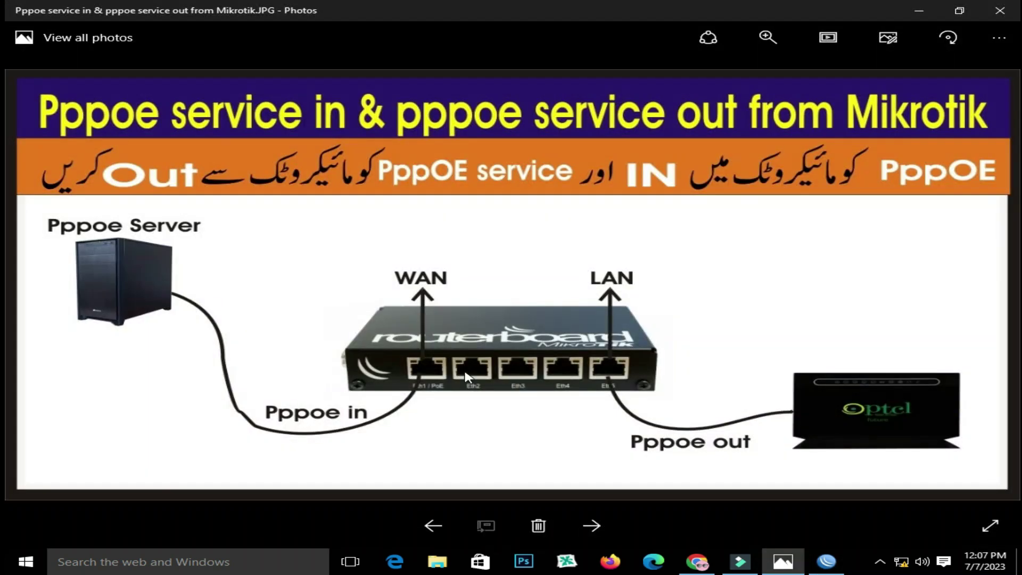
left_click(826, 561)
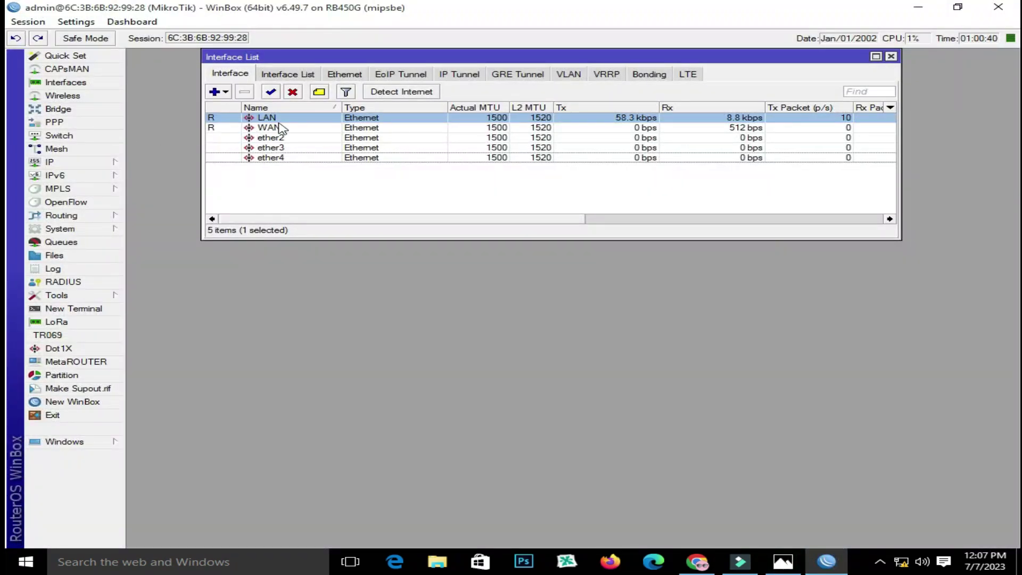
left_click(225, 92)
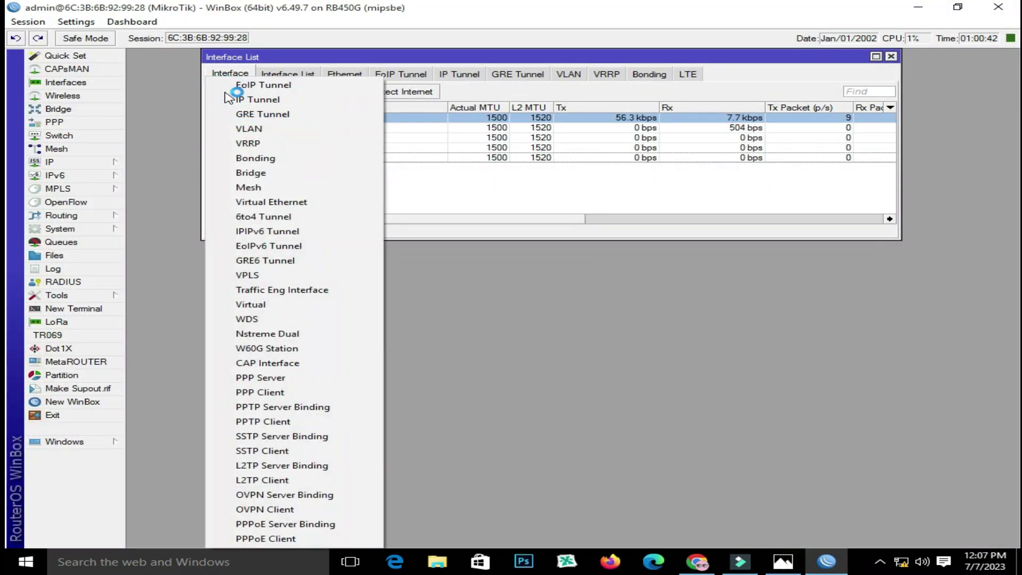
Add a new PPPoE client interface that dials out on WAN
left_click(297, 539)
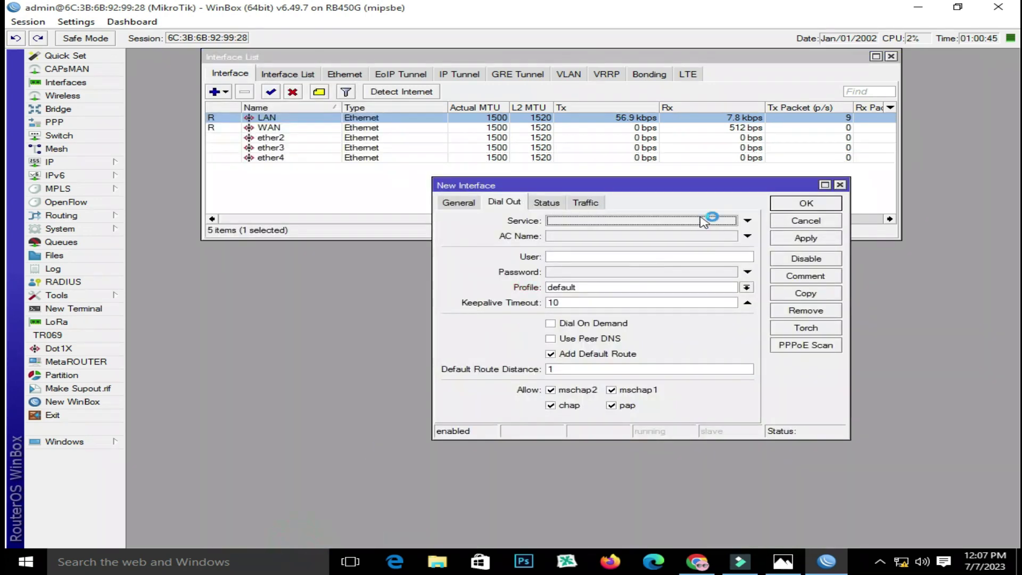
left_click(457, 201)
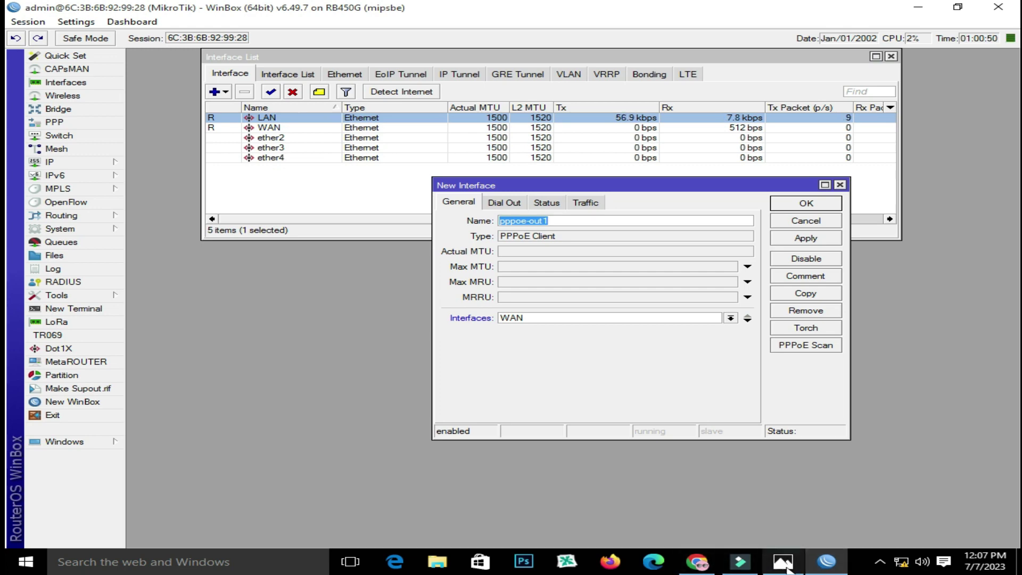
mouse_move(786, 569)
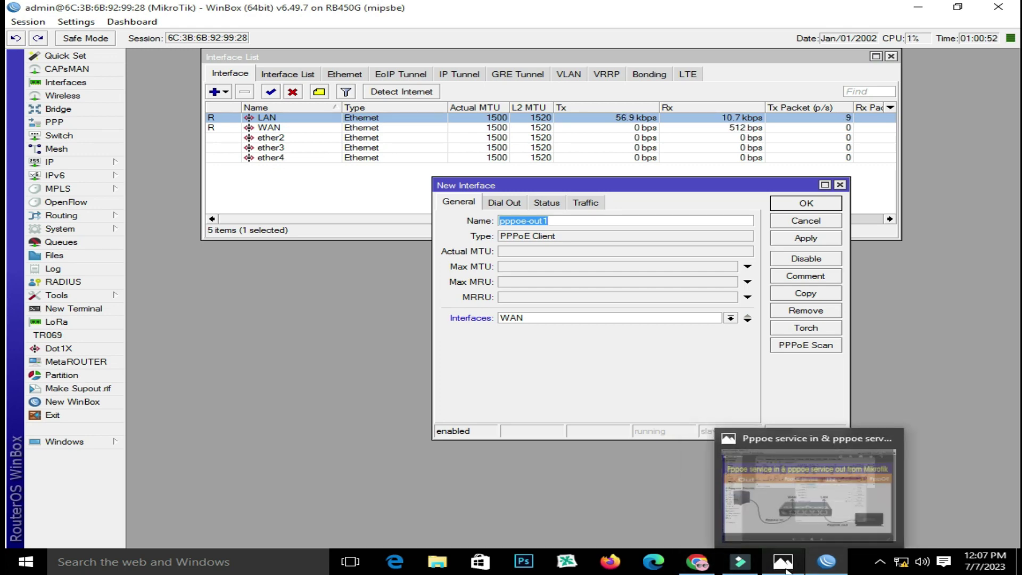
left_click(786, 569)
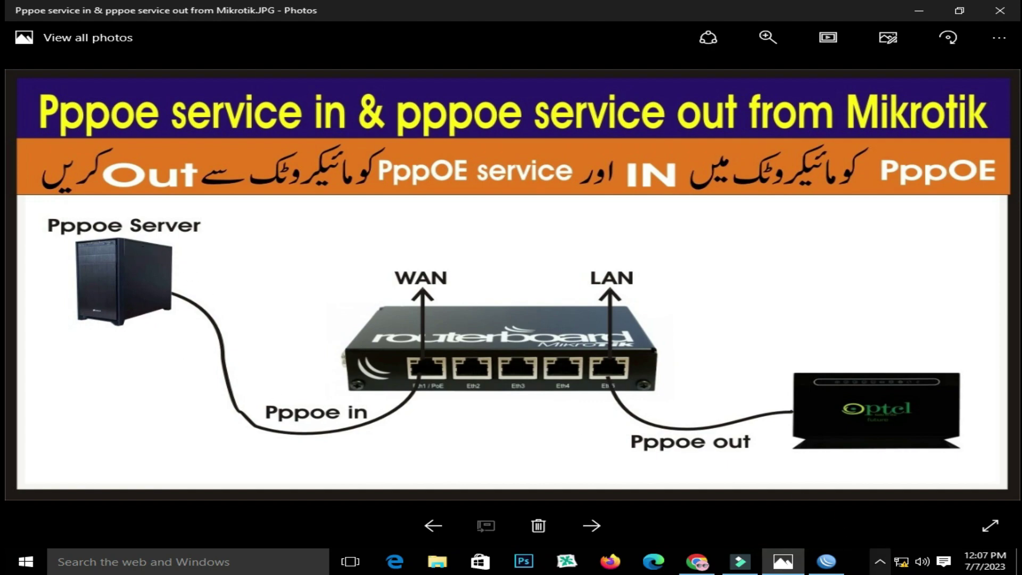
left_click(827, 562)
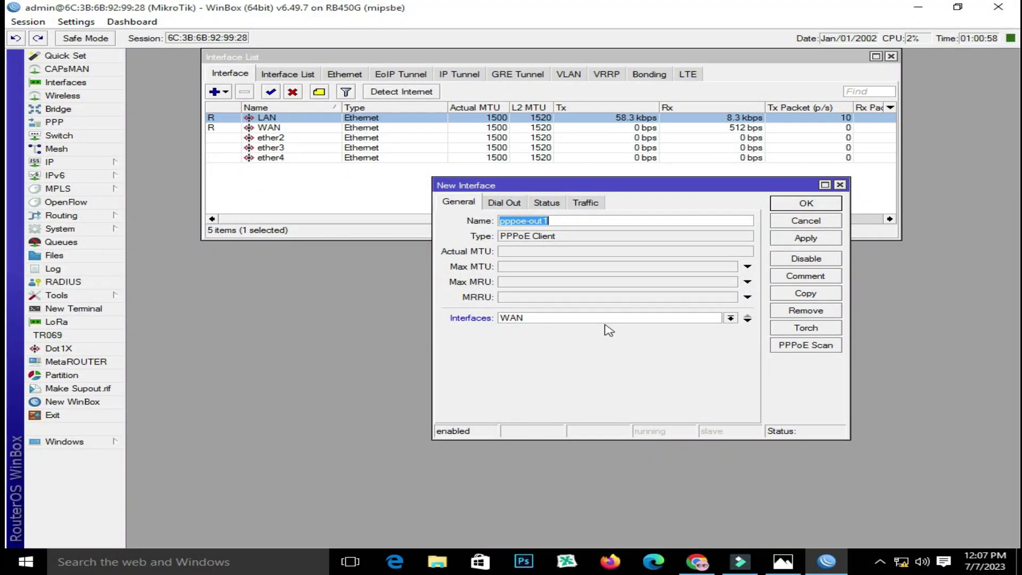
left_click(707, 319)
left_click(707, 320)
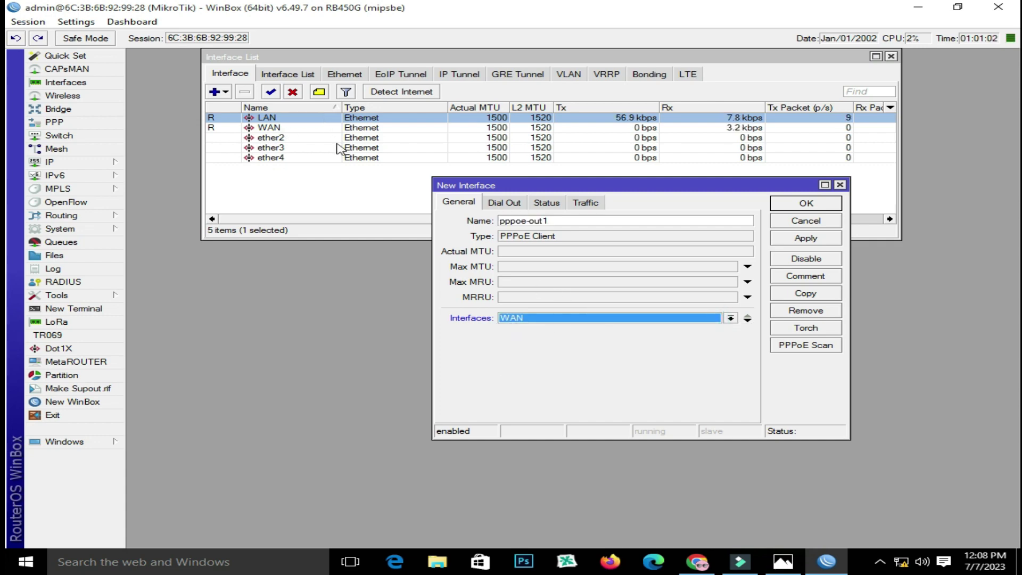
On Dial Out, enter the PPPoE user name and password, use peer DNS, no default route, apply
left_click(498, 205)
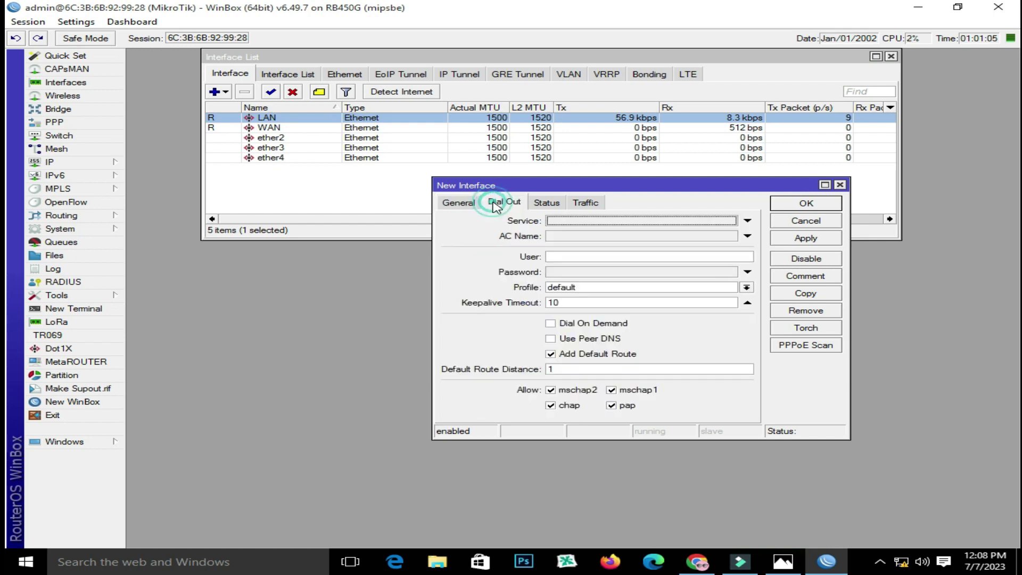
left_click(606, 256)
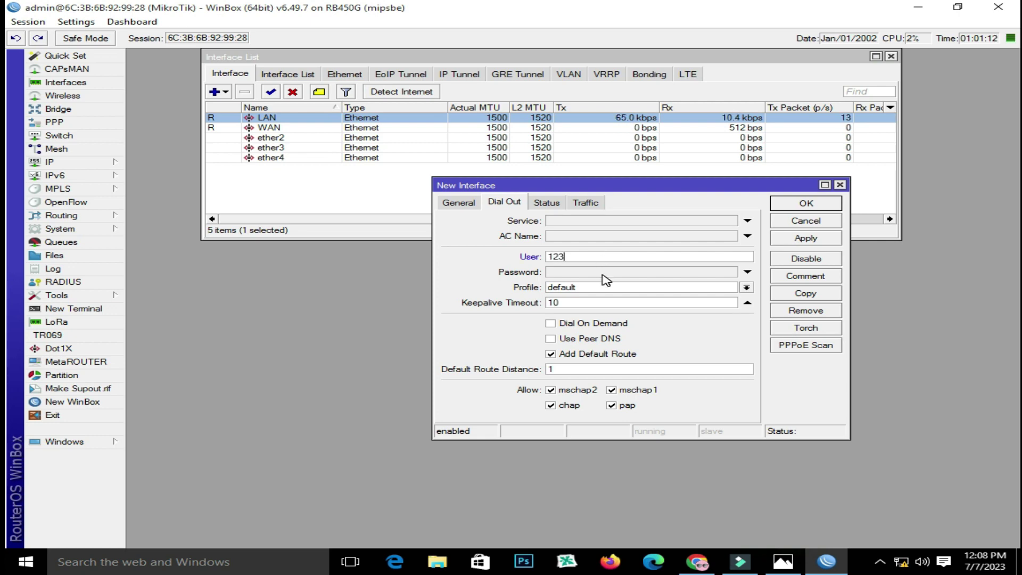
left_click(602, 271)
type("123")
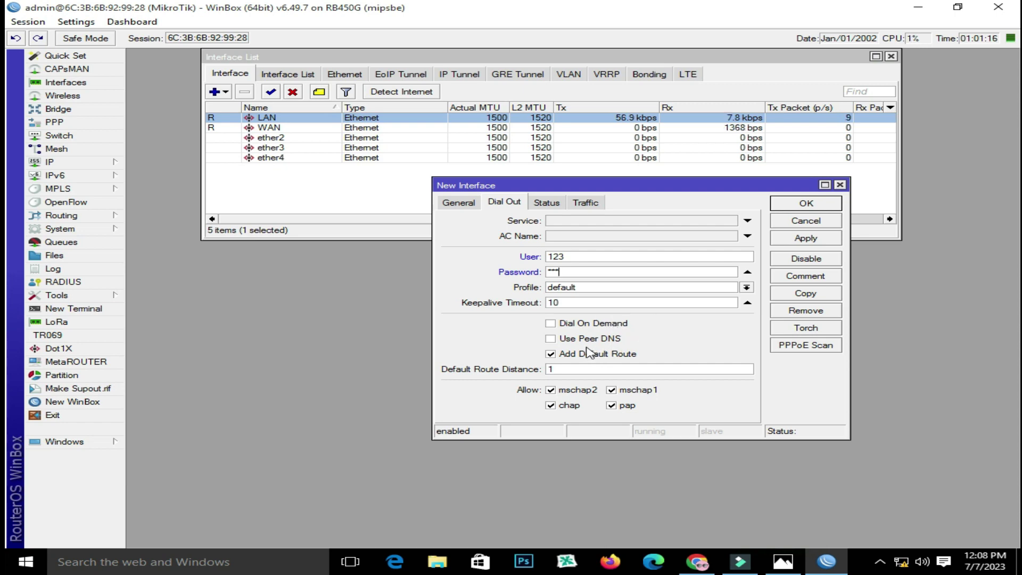
left_click(558, 339)
left_click(566, 354)
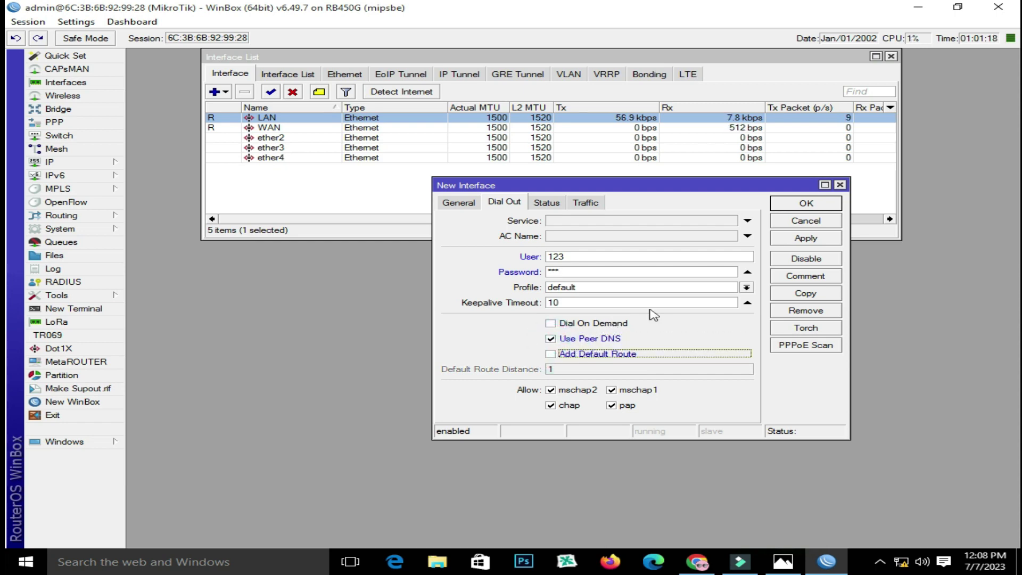
left_click(806, 240)
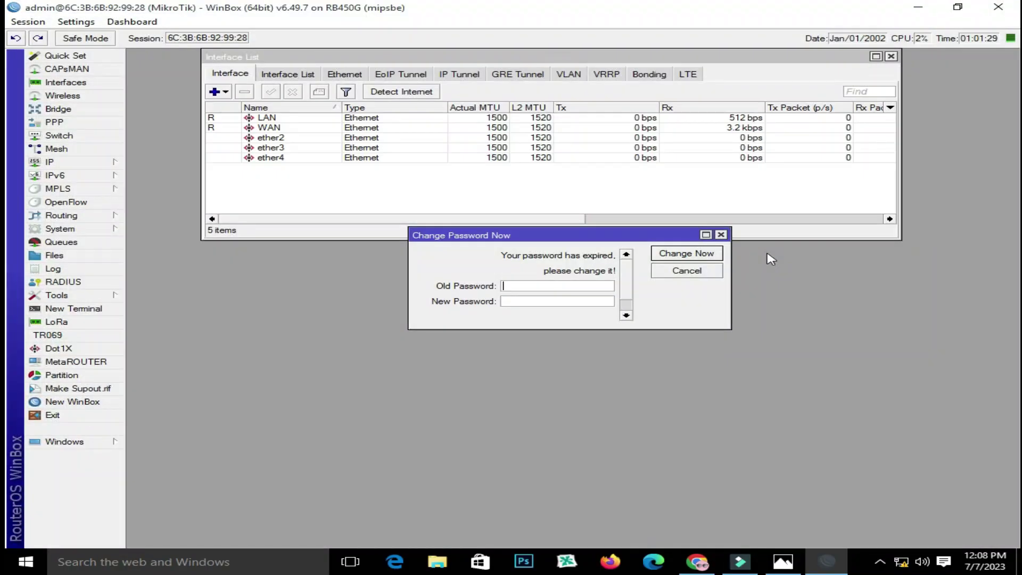
Dismiss the password prompt and add a PPPoE client on WAN with peer DNS and no default route
left_click(720, 235)
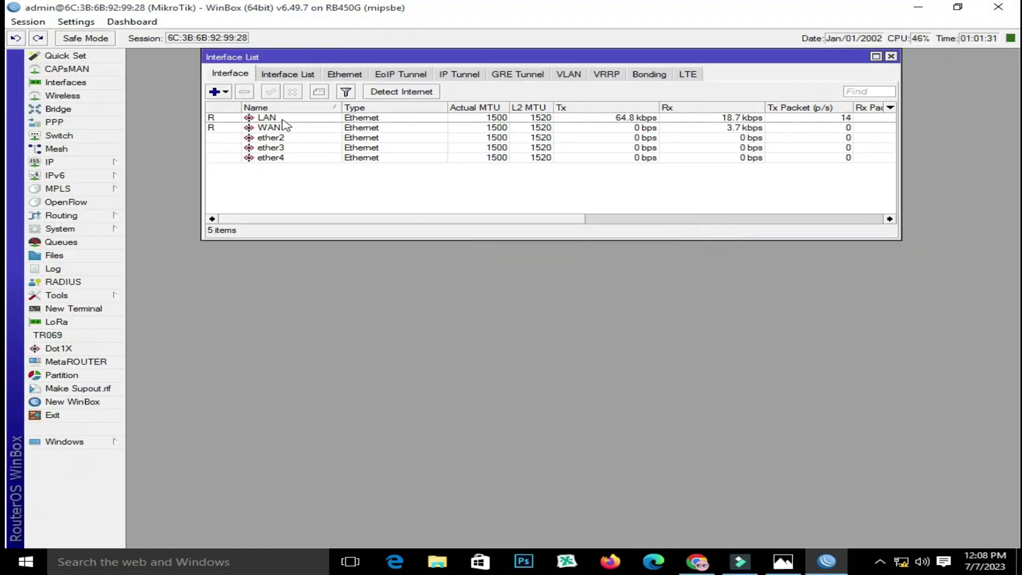
left_click(223, 92)
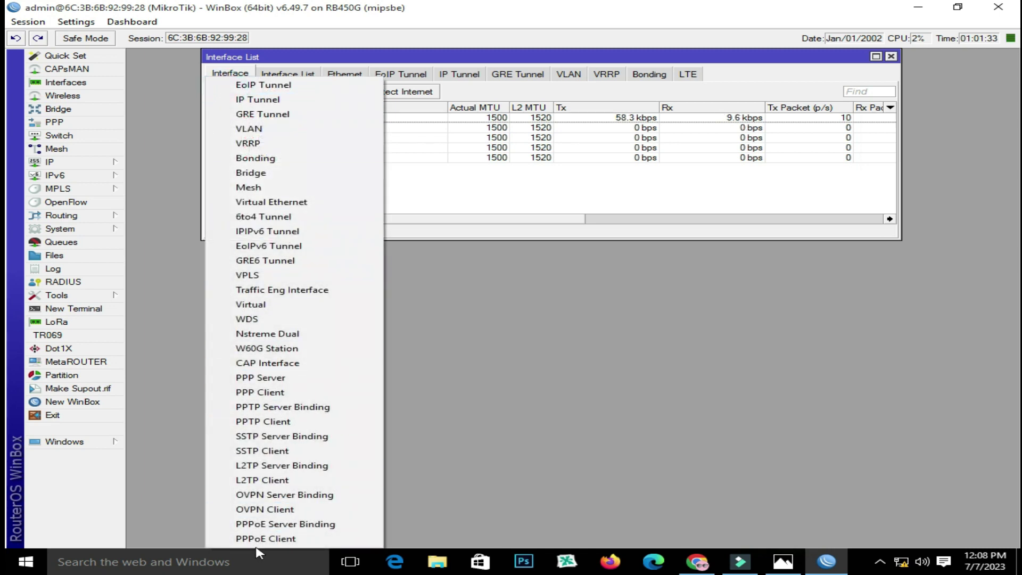
left_click(257, 538)
left_click(457, 201)
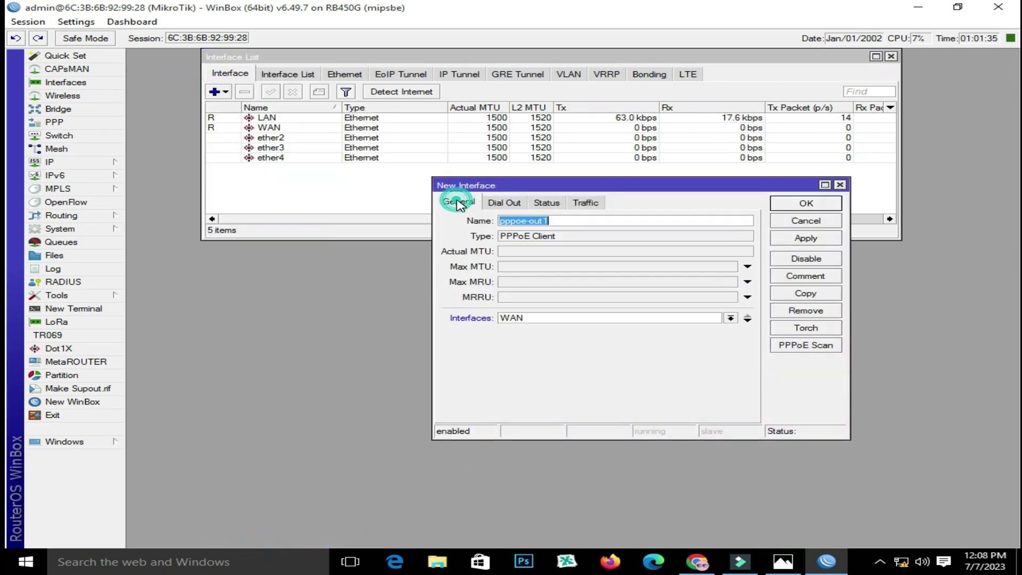
left_click(605, 318)
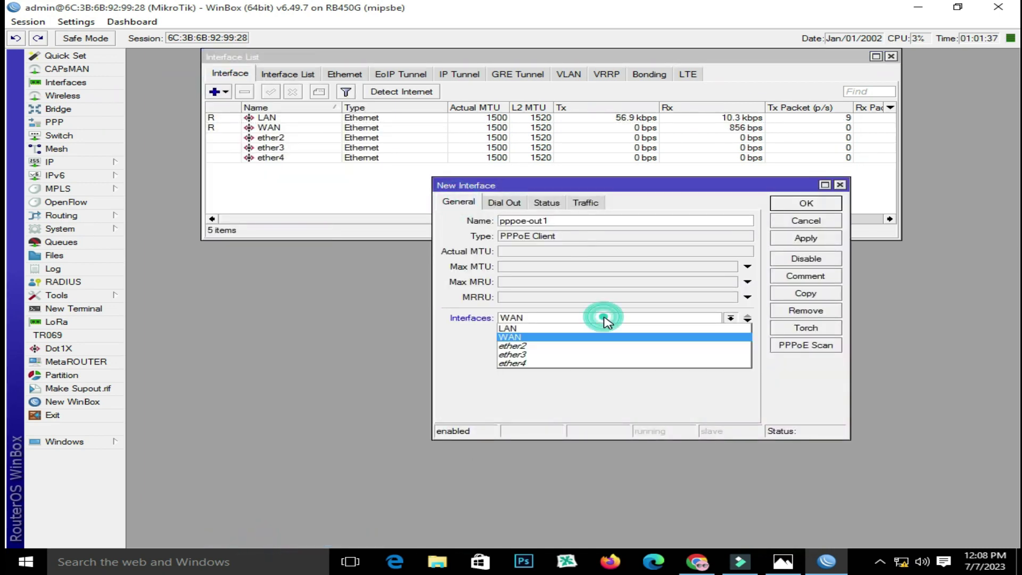
left_click(605, 318)
left_click(504, 204)
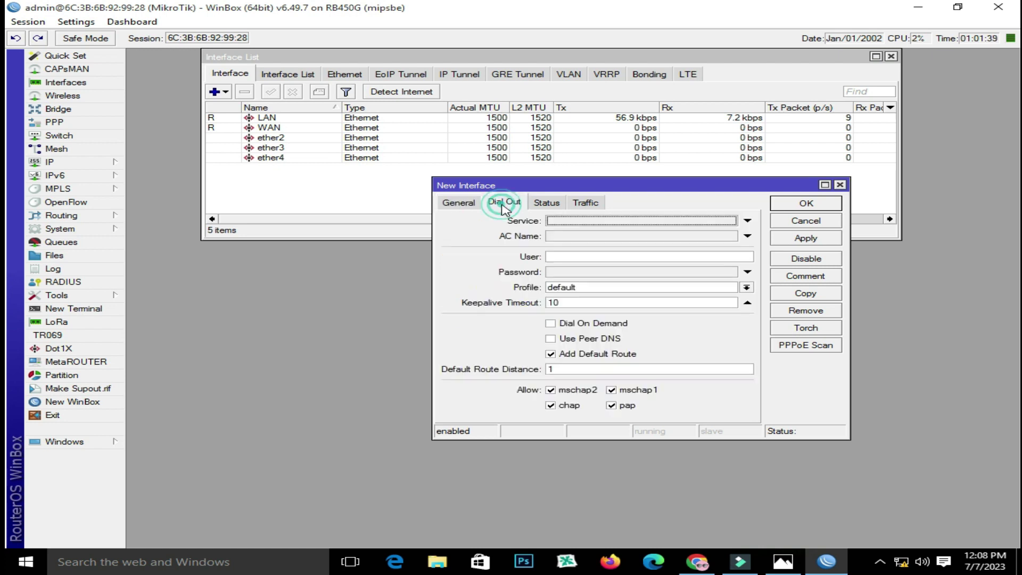
left_click(583, 339)
left_click(569, 354)
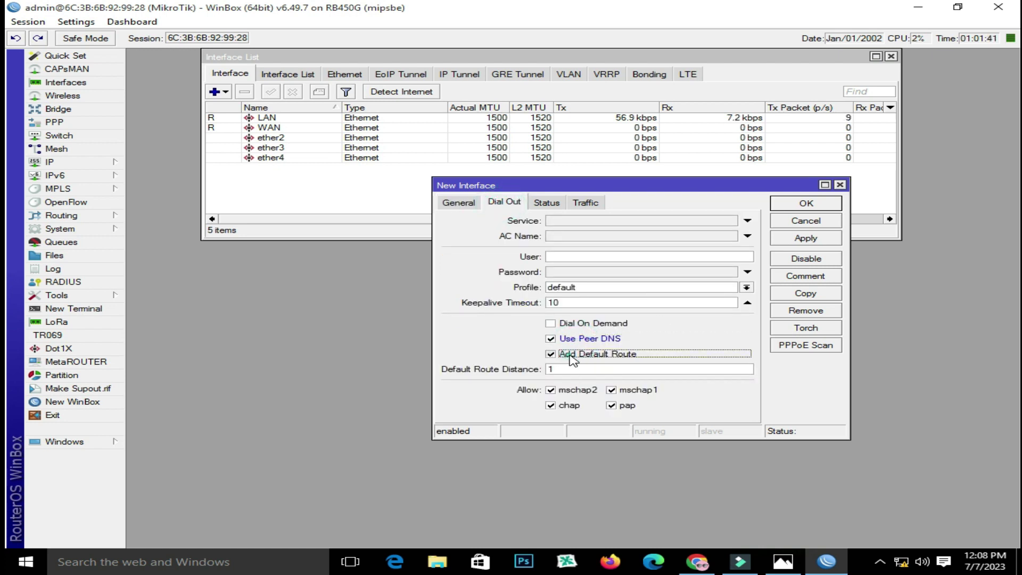
Enter the dial-out user name and password, apply and close pppoe-out1, then view the diagram in Photos
left_click(582, 257)
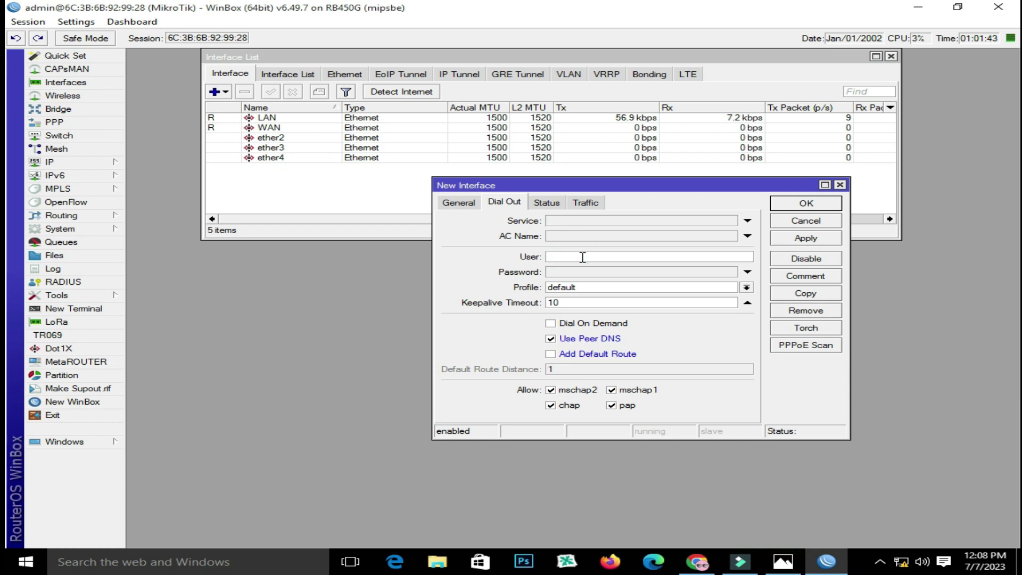
type("123")
left_click(561, 272)
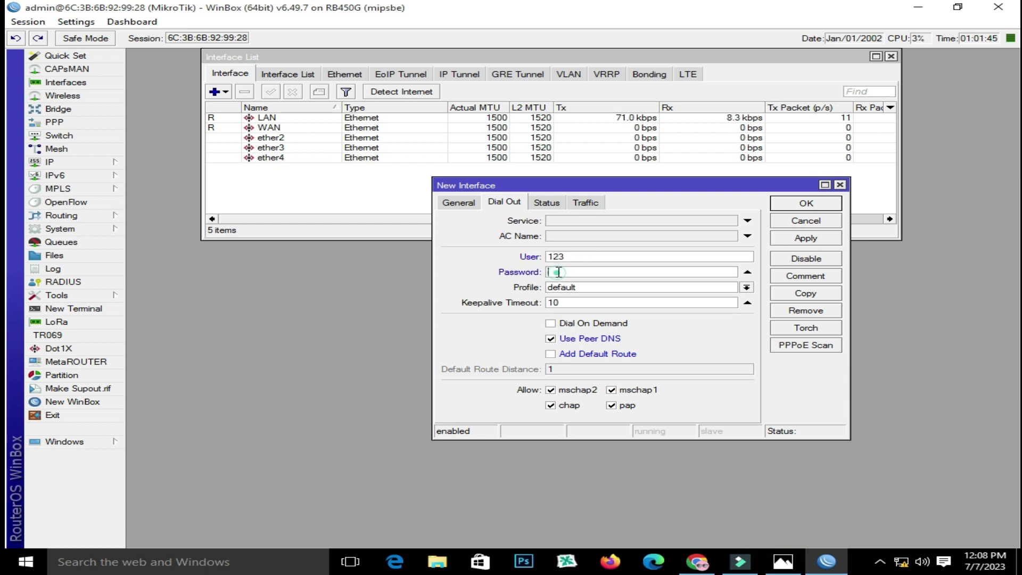
type("123")
left_click(807, 238)
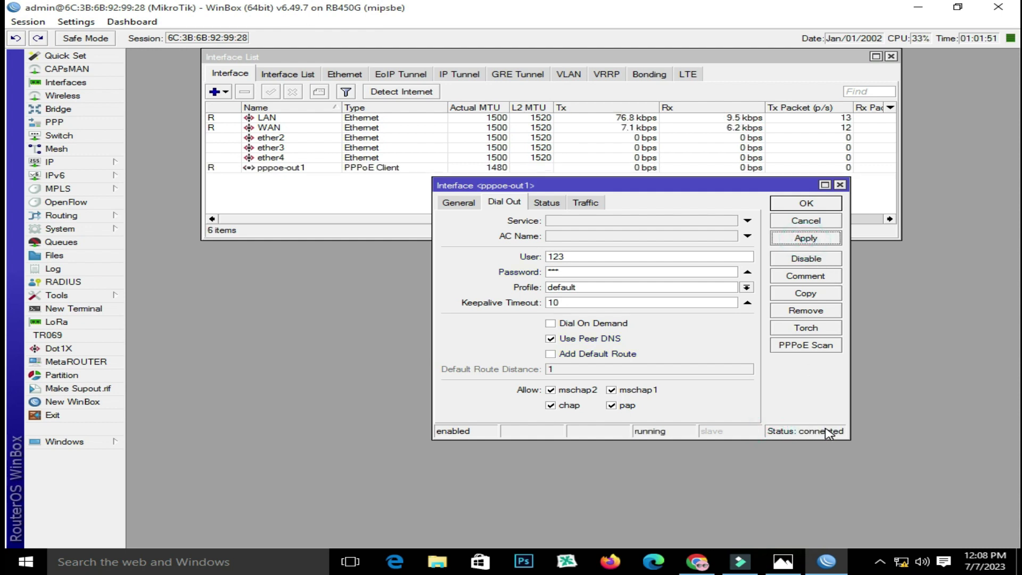
left_click(840, 184)
left_click(284, 169)
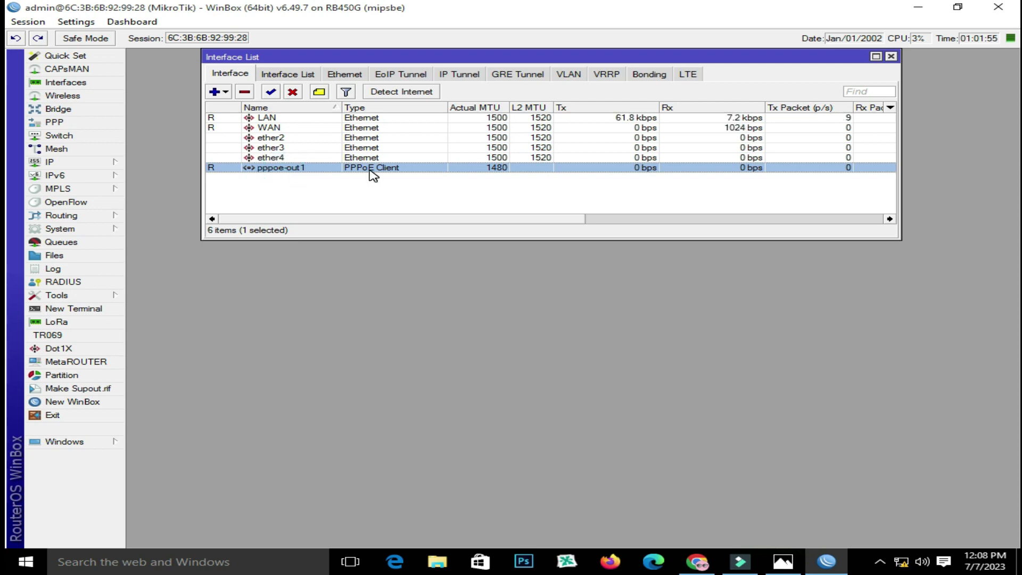
left_click(783, 561)
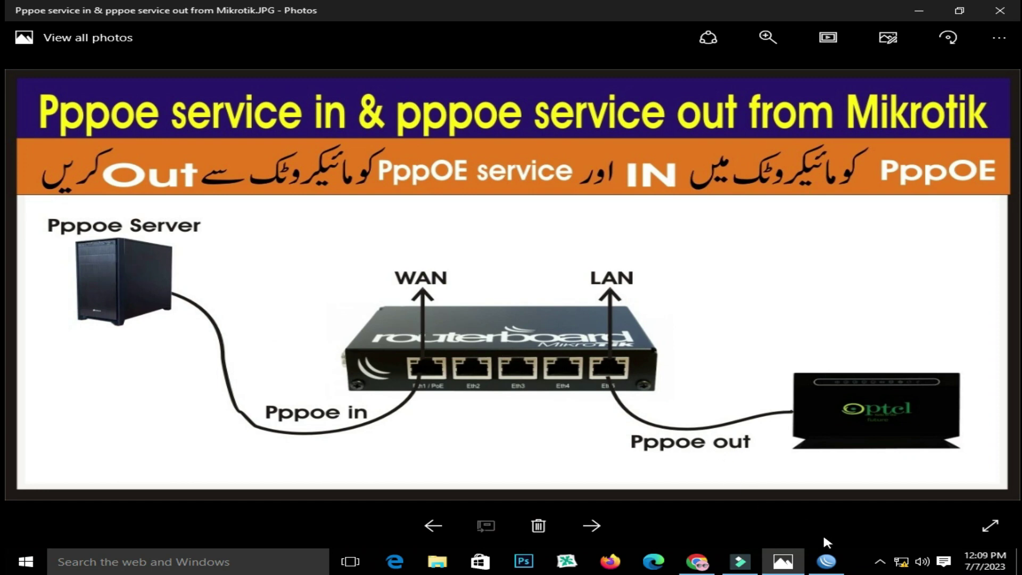
Create a new IP pool named pppoe with range 14.14.14.2-14.14.14.254
left_click(827, 561)
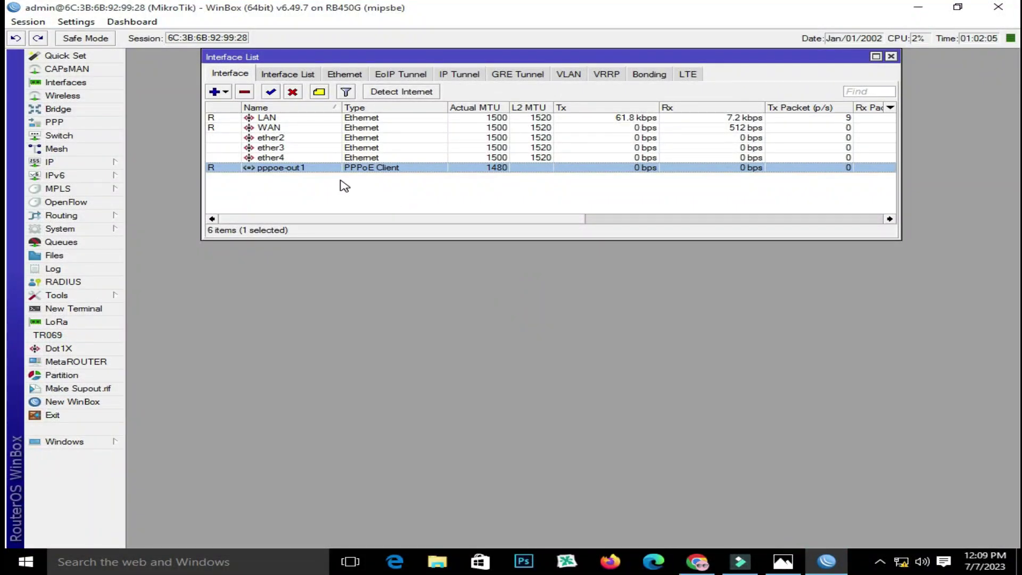
left_click(87, 162)
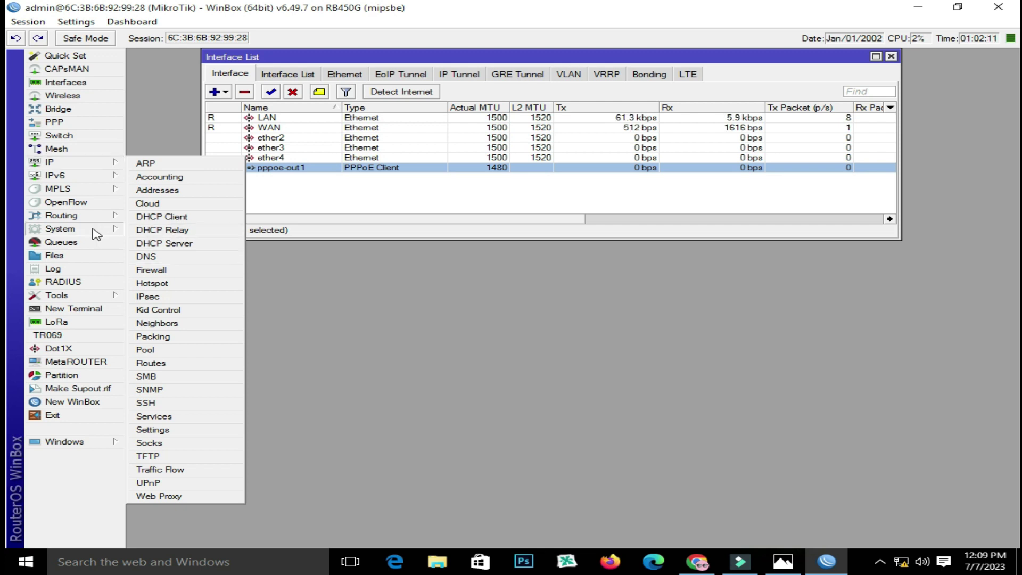
left_click(199, 348)
left_click(154, 105)
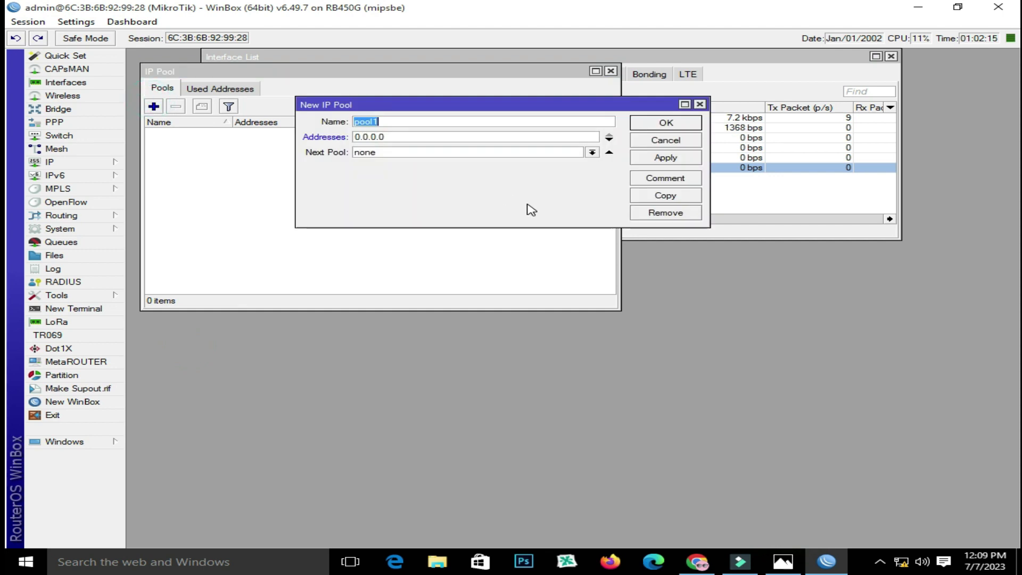
type("pppoe")
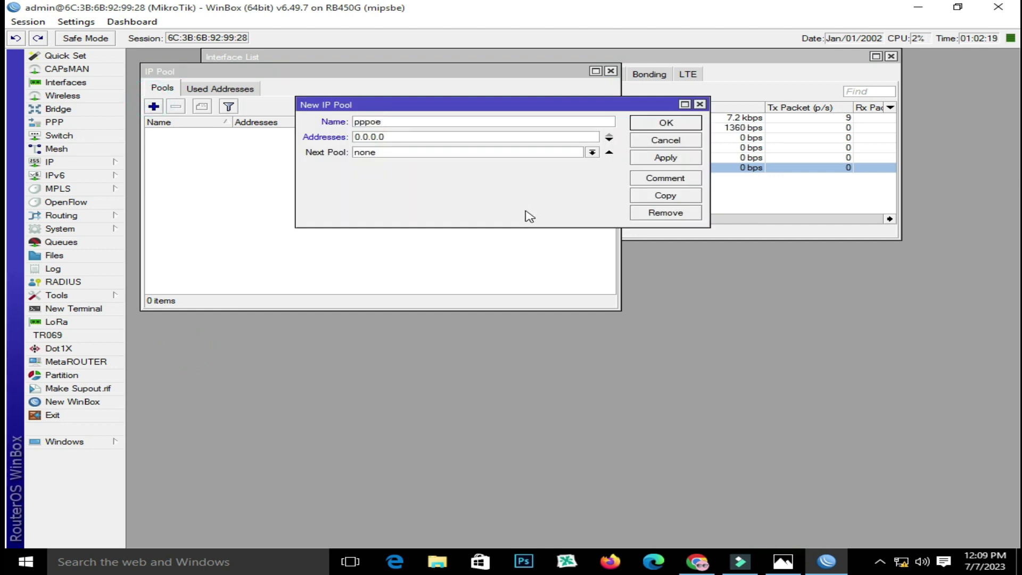
double_click(426, 137)
type("14.14.14.2-")
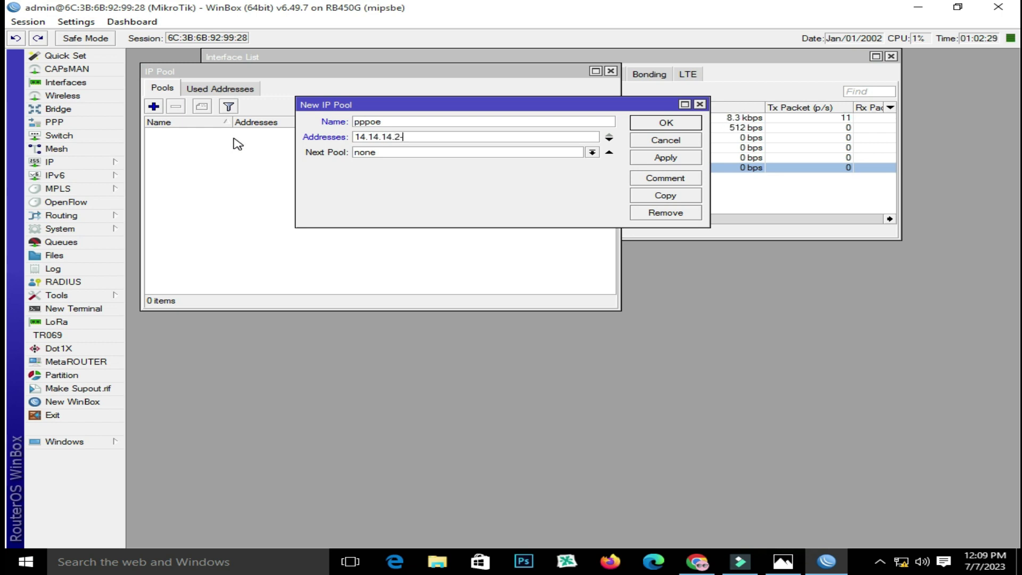
type("14.14.14.254")
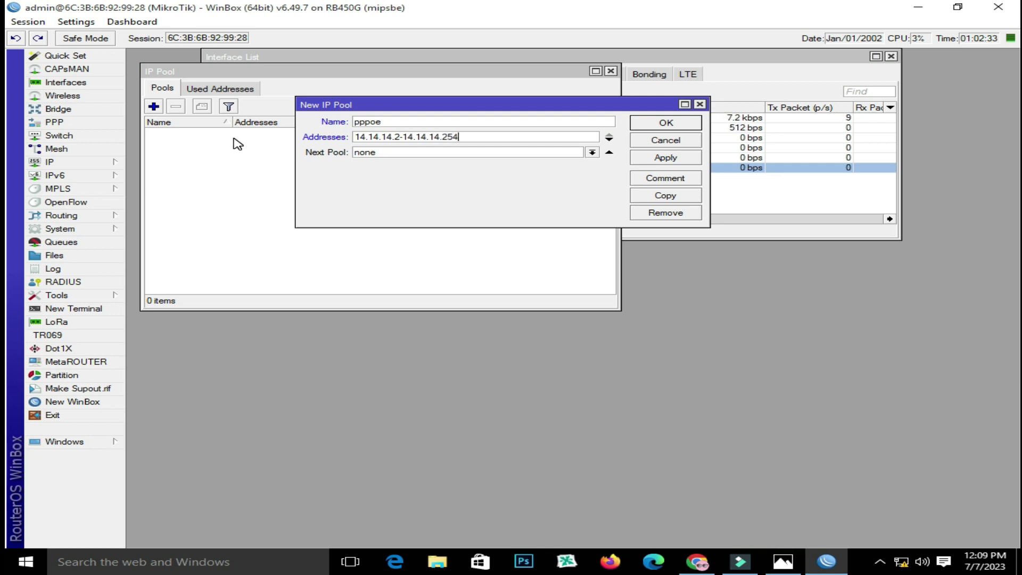
Copy the starting address 14.14.14.2, save the pppoe pool and close the pool windows
left_click_drag(353, 136, 399, 137)
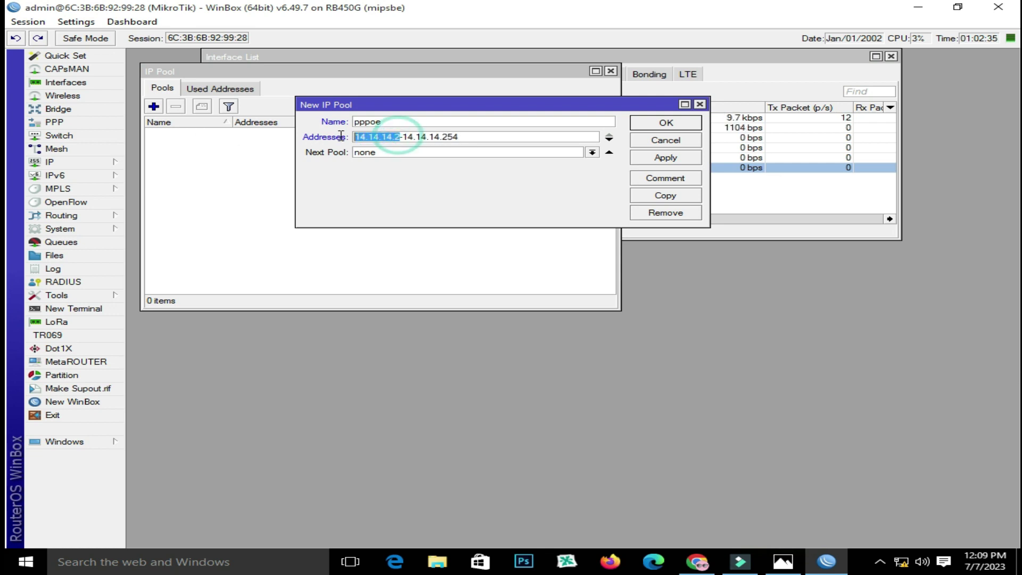
right_click(378, 139)
left_click(411, 162)
left_click(665, 158)
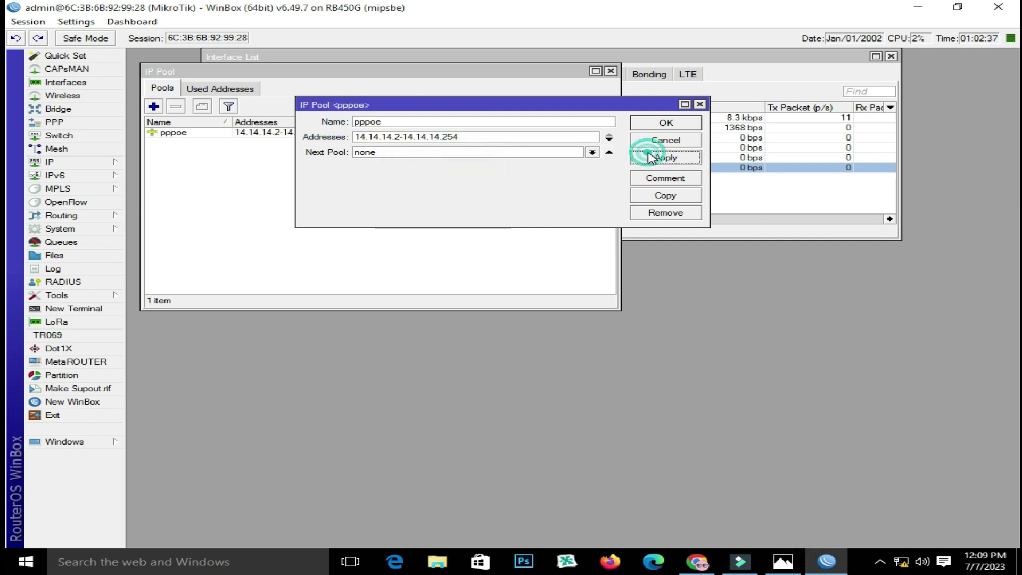
left_click(665, 123)
left_click(610, 71)
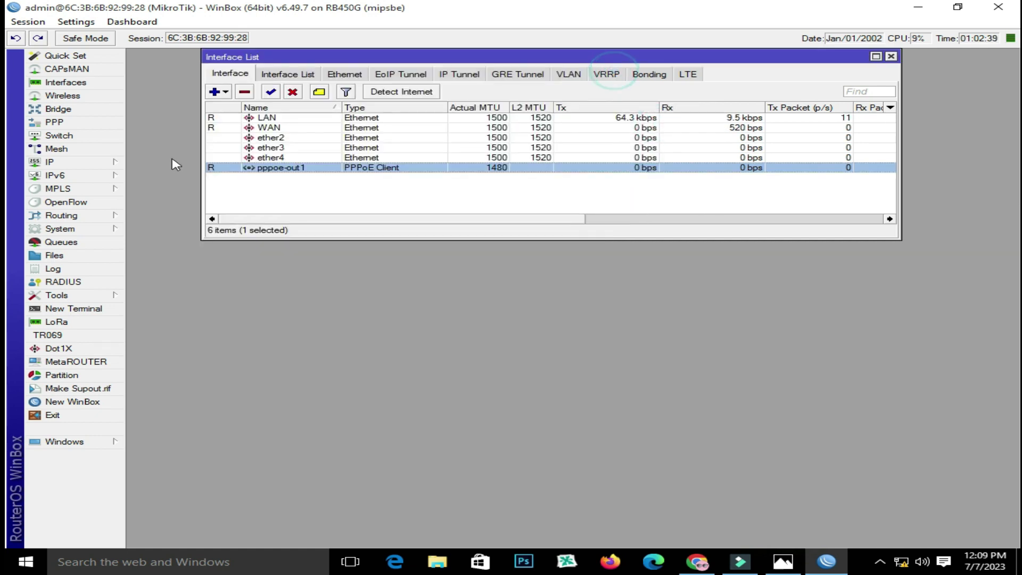
Add a srcnat NAT rule with the pasted source address 14.14.14.0/24
left_click(80, 162)
left_click(151, 270)
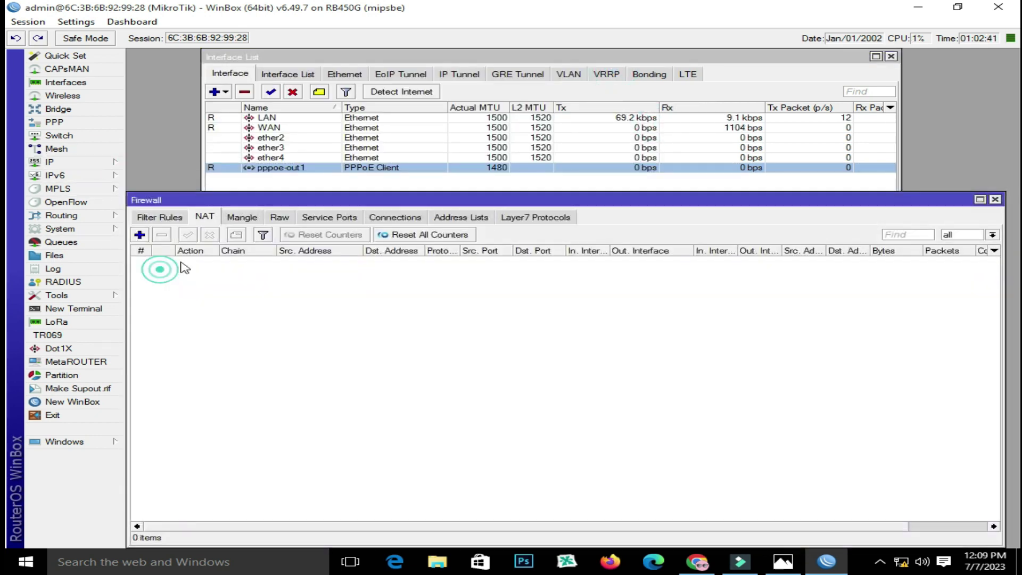
left_click(204, 217)
left_click(140, 235)
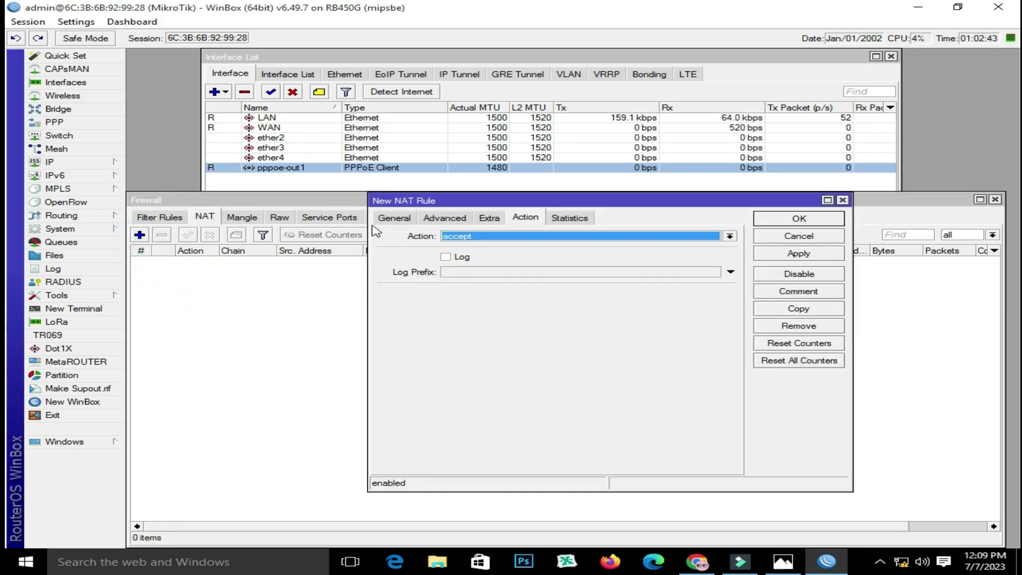
left_click(394, 218)
left_click(513, 254)
right_click(513, 253)
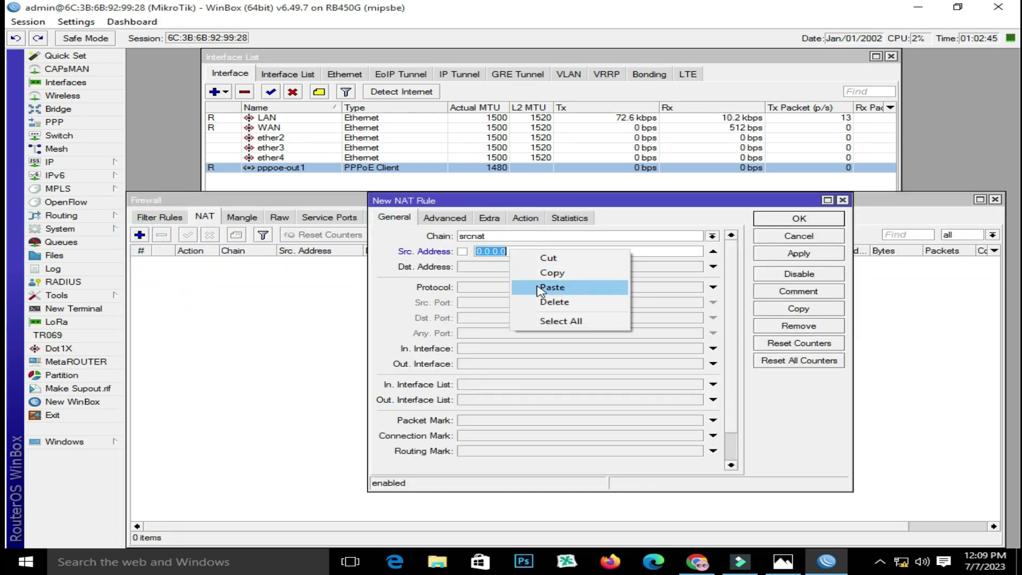
left_click(543, 288)
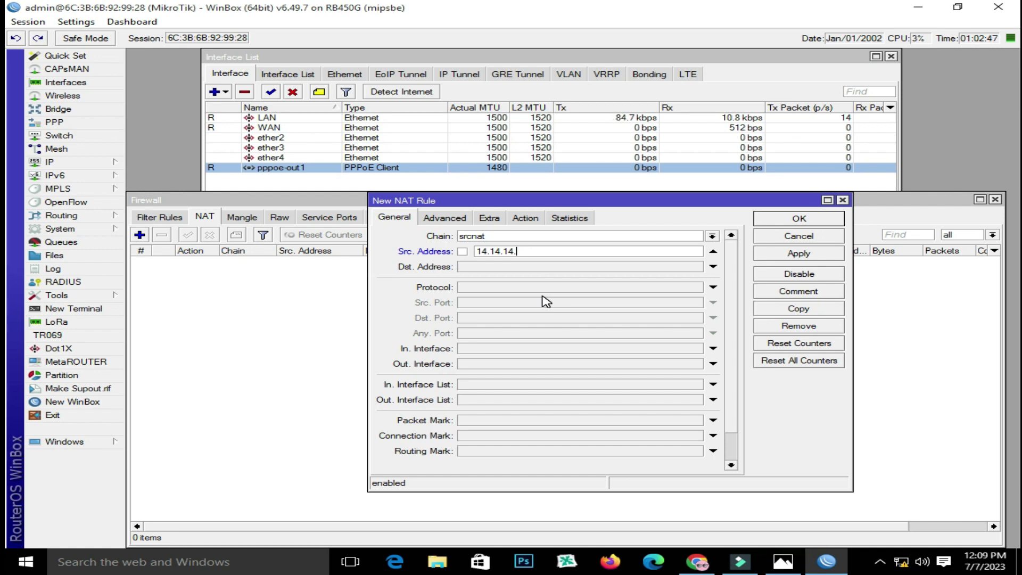
type("/24")
Set the NAT rule's action to masquerade and apply it
left_click(525, 218)
left_click(519, 236)
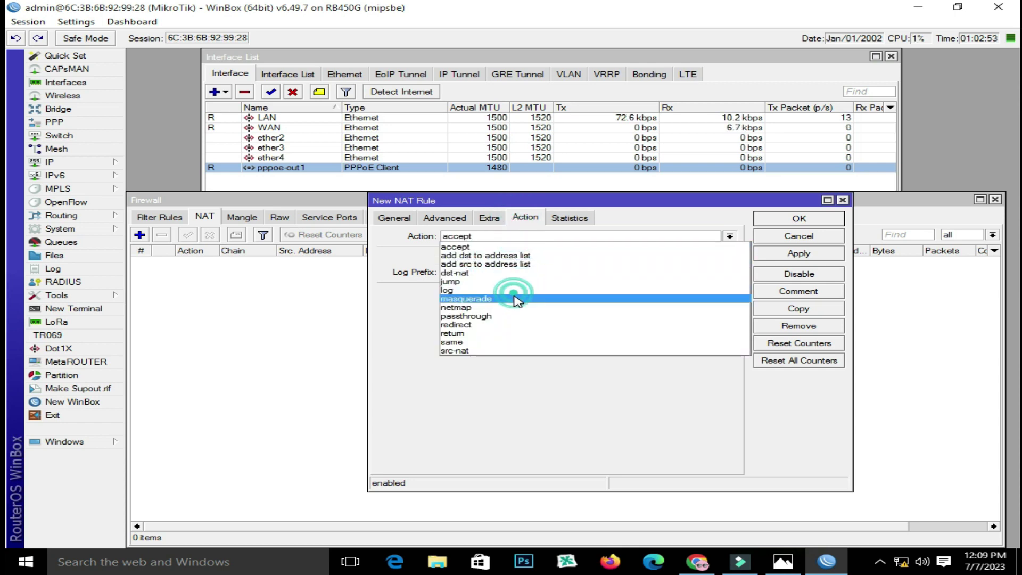
left_click(516, 299)
left_click(798, 254)
Close the firewall windows and add address 192.168.9.1/24 on the LAN interface
left_click(798, 218)
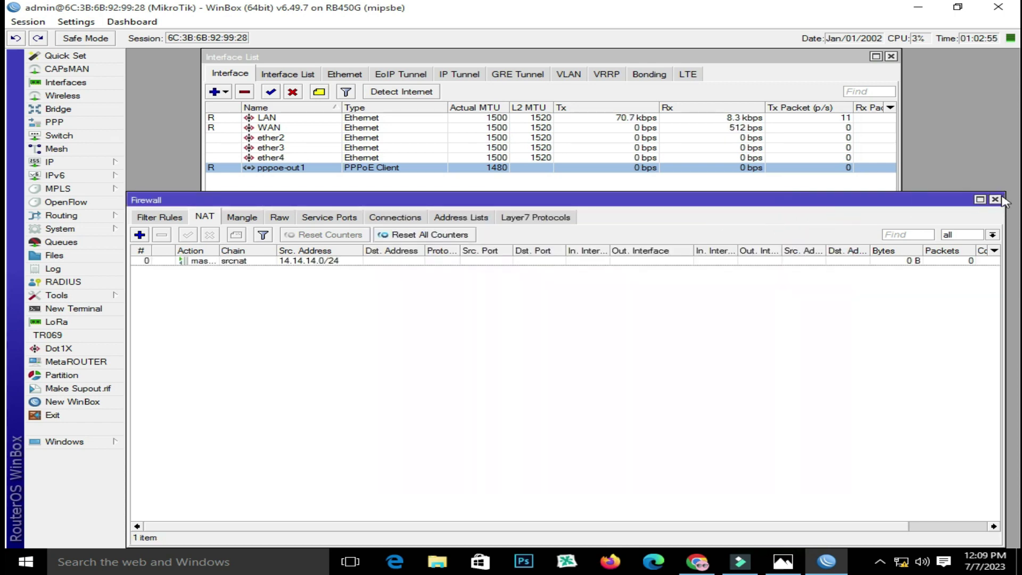
left_click(994, 200)
left_click(75, 161)
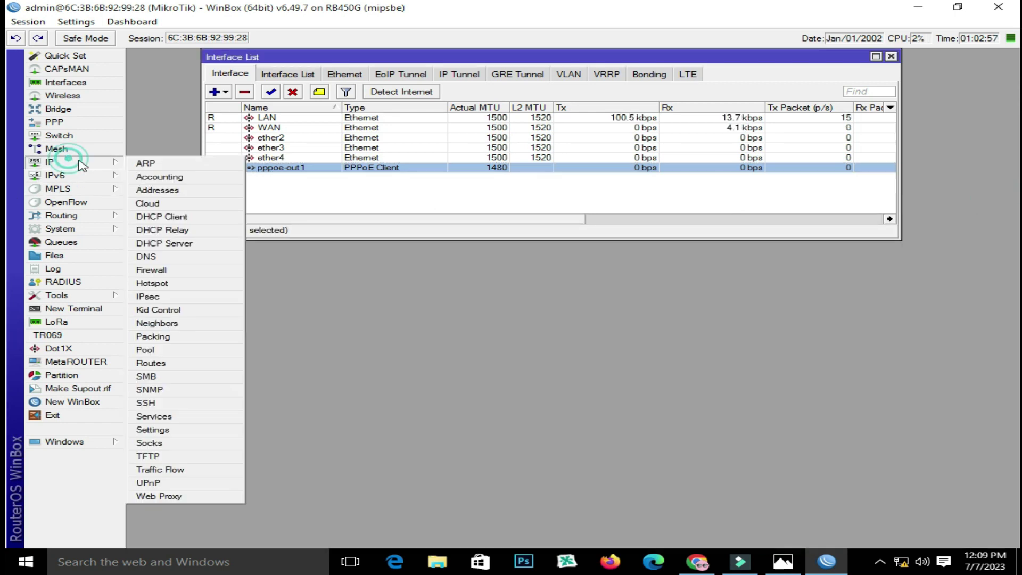
left_click(203, 191)
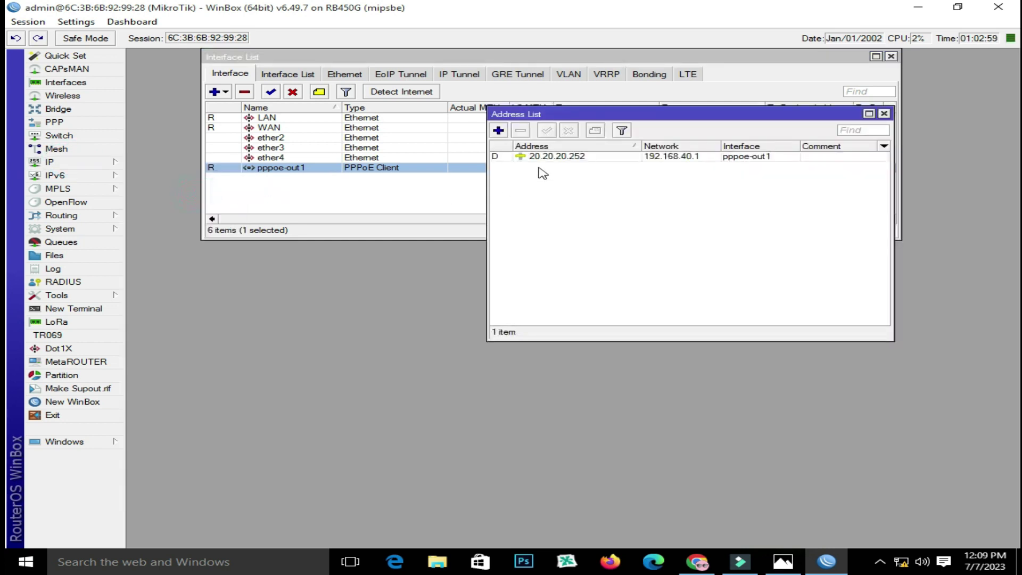
left_click(585, 158)
left_click(499, 131)
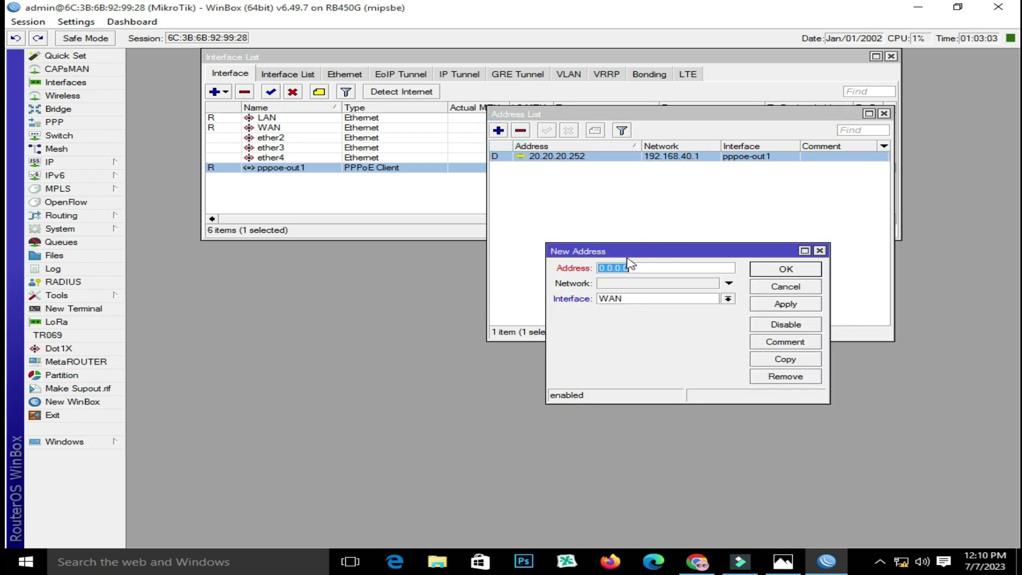
left_click(683, 299)
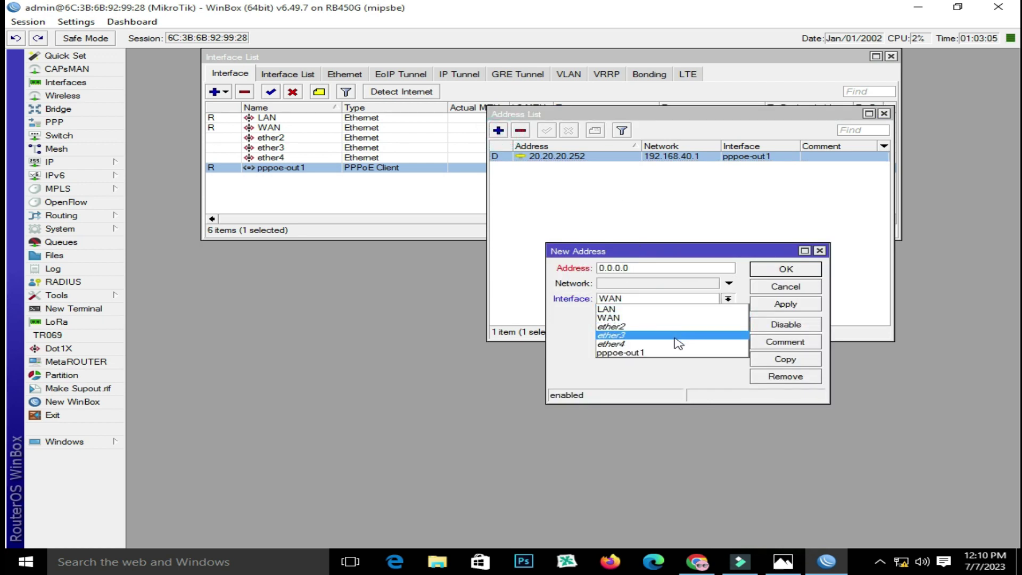
left_click(662, 309)
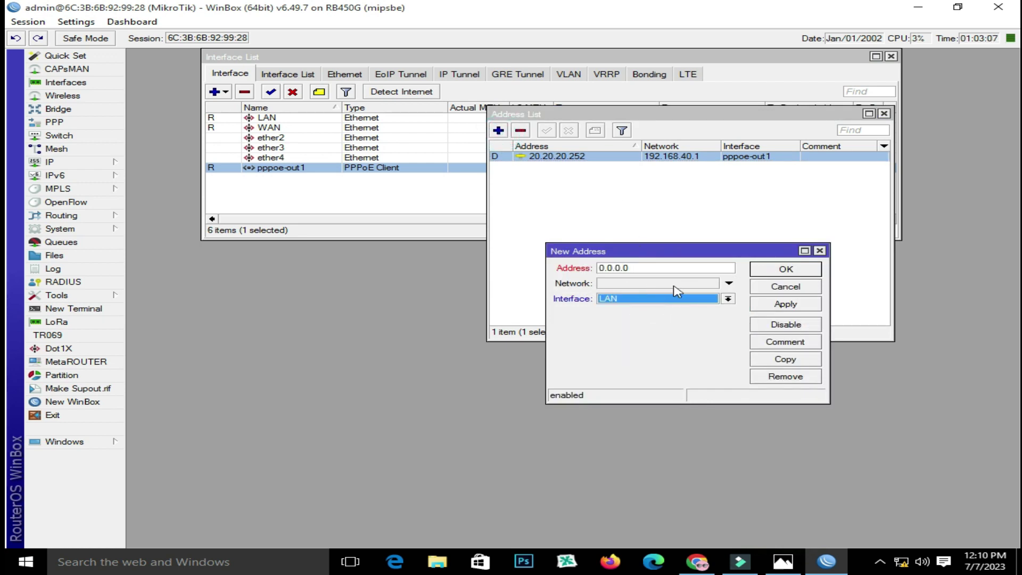
double_click(662, 267)
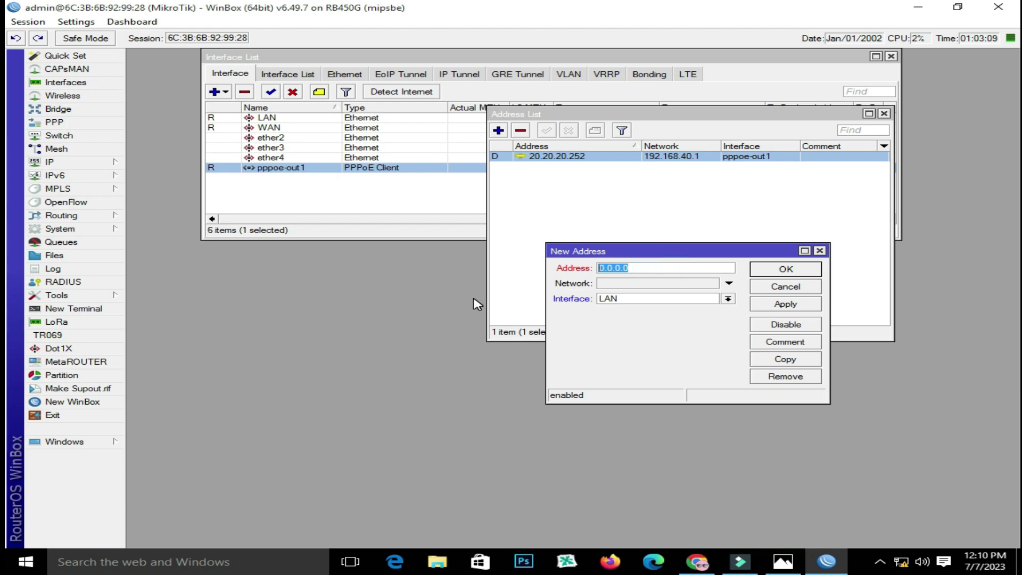
type("192.168.9.1/24")
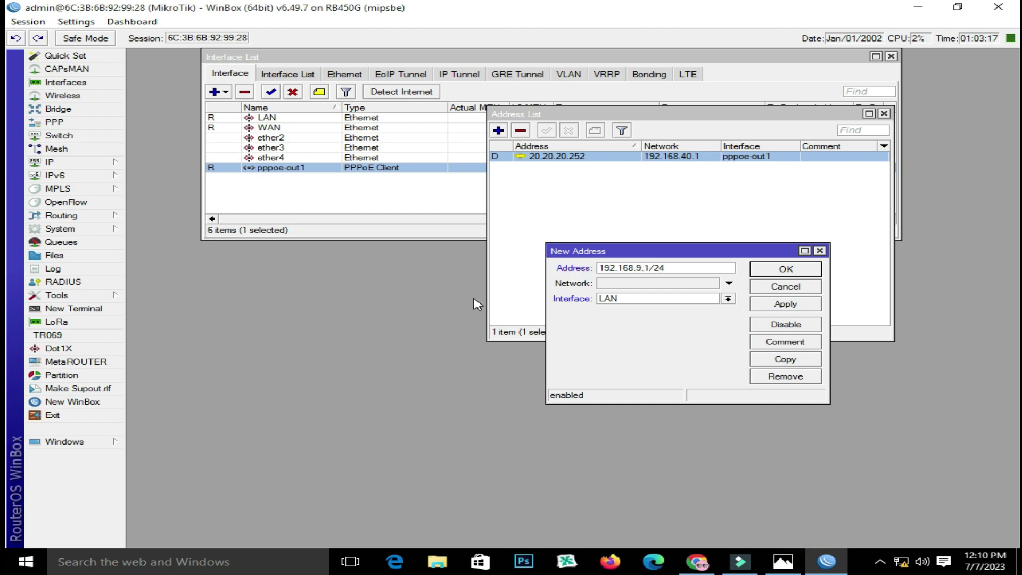
left_click(787, 306)
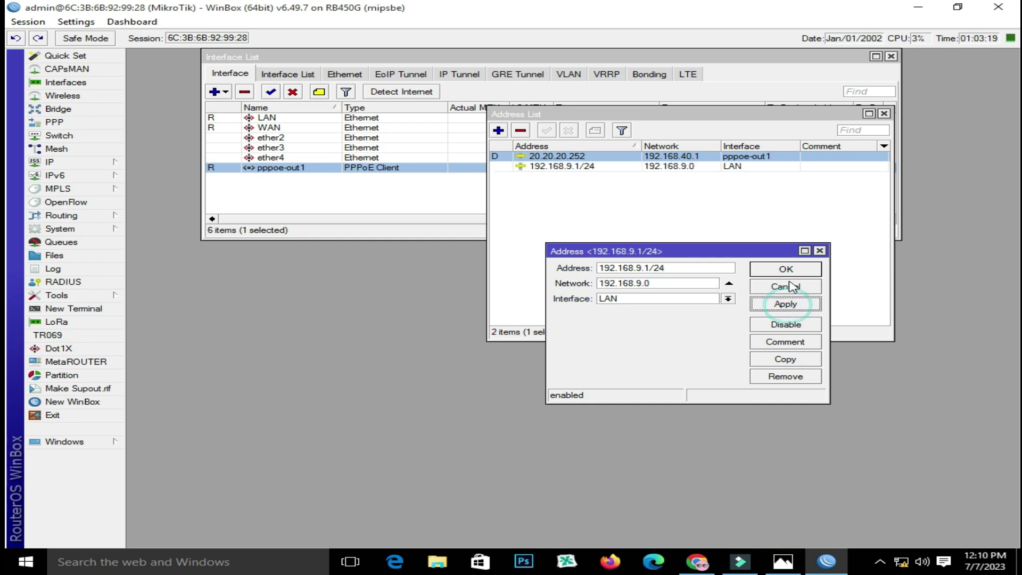
Copy 192.168.9.1 from the LAN address entry, then close the entry and address list
double_click(639, 280)
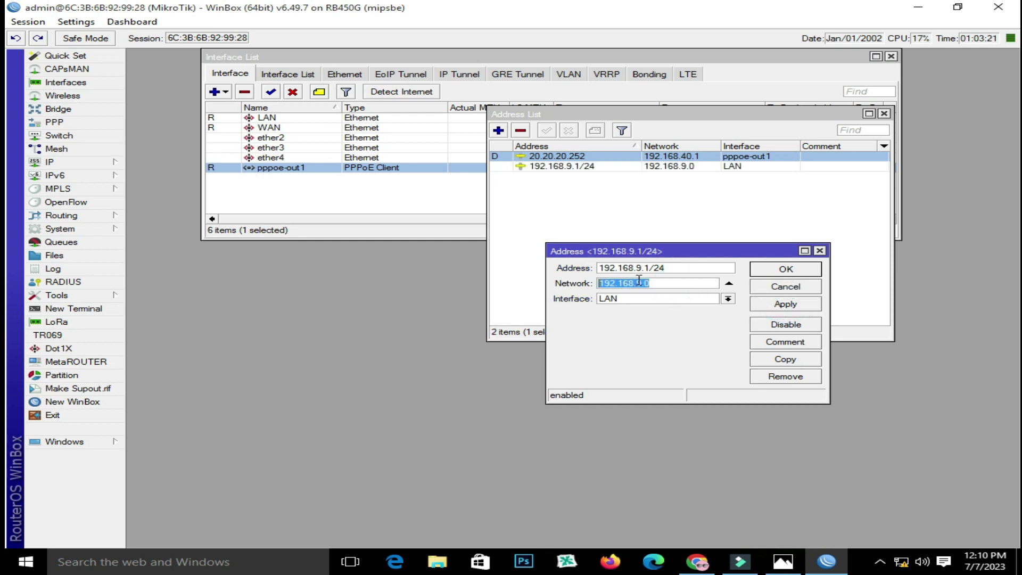
left_click_drag(651, 269, 600, 268)
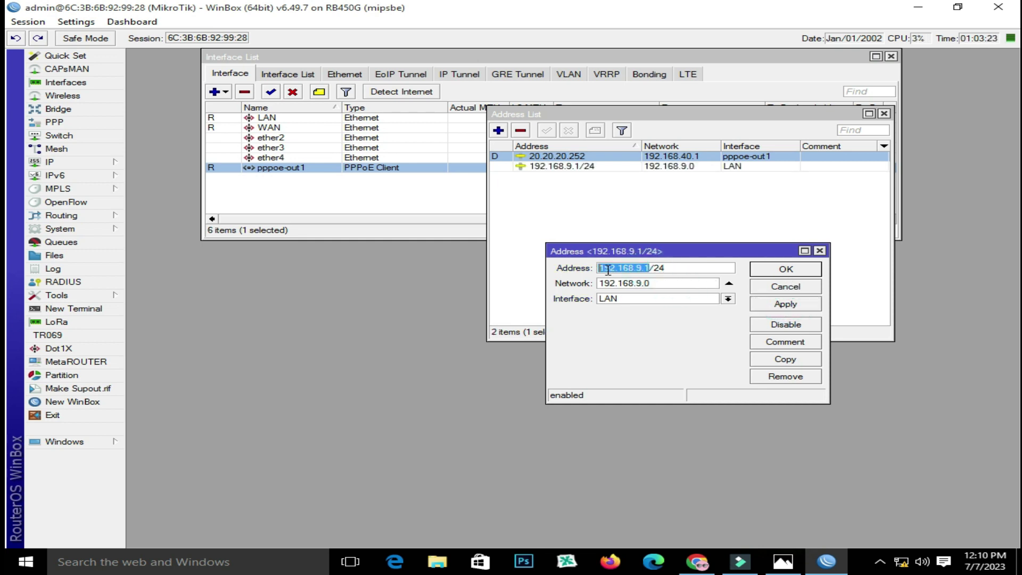
right_click(600, 267)
left_click(645, 290)
left_click(777, 269)
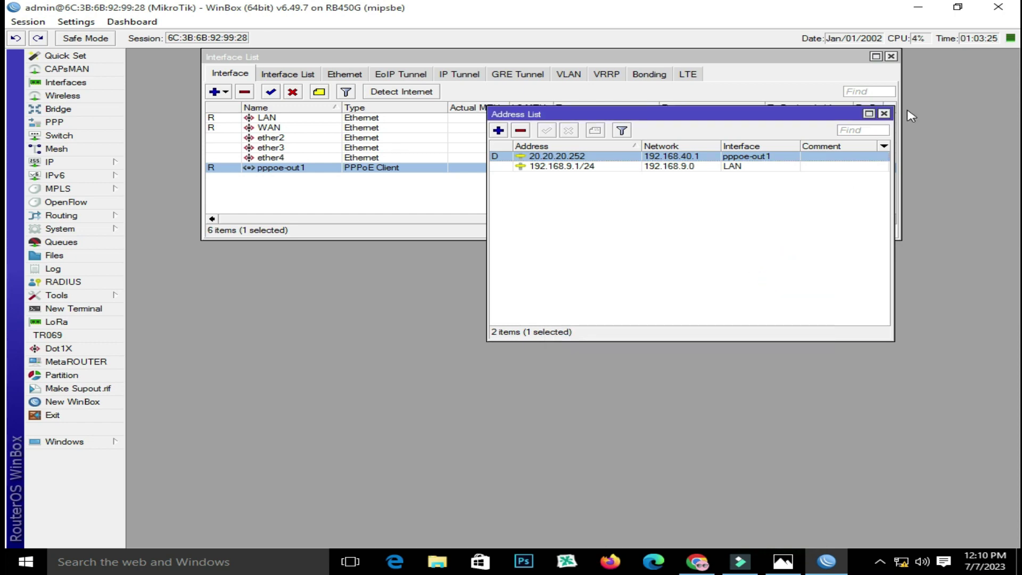
left_click(883, 113)
Add a trial default route 0.0.0.0/0 with pasted gateway 192.168.9.1
left_click(57, 188)
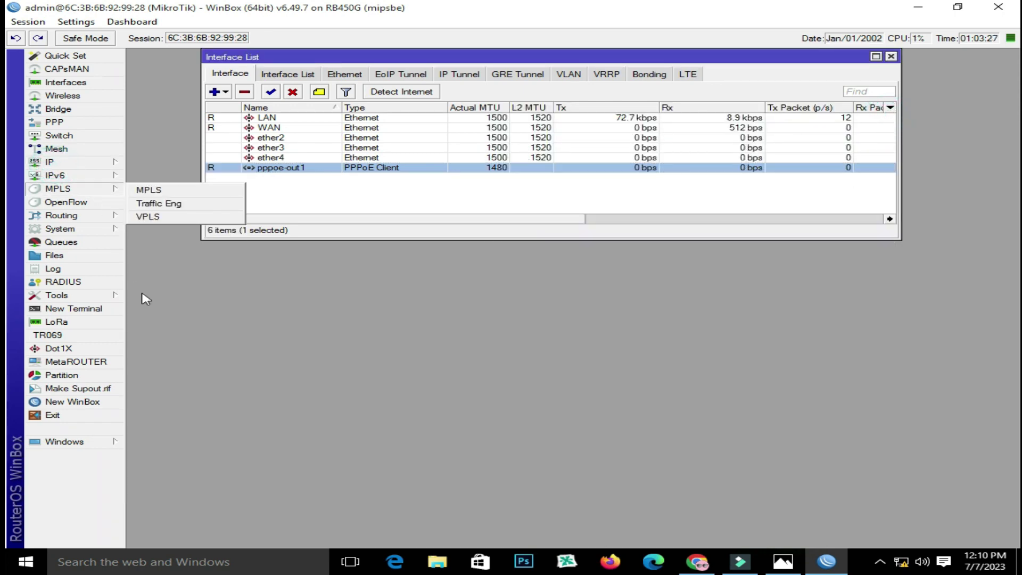
left_click(53, 163)
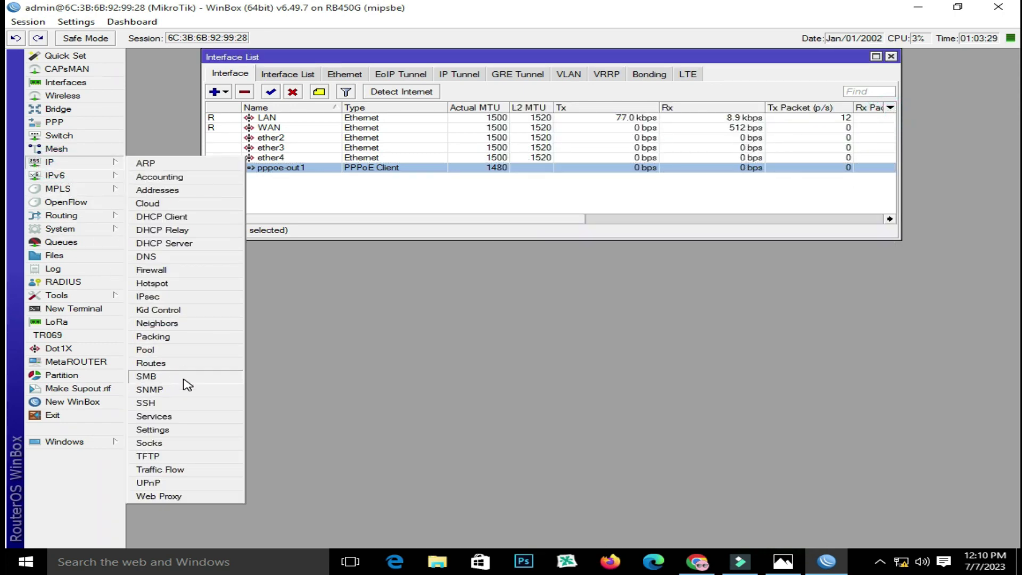
left_click(179, 364)
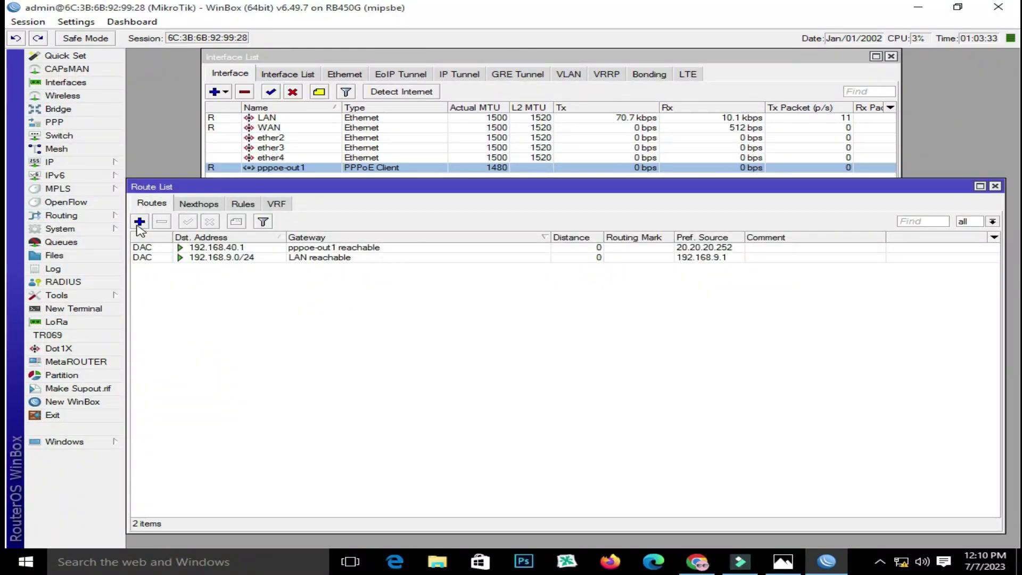
left_click(140, 222)
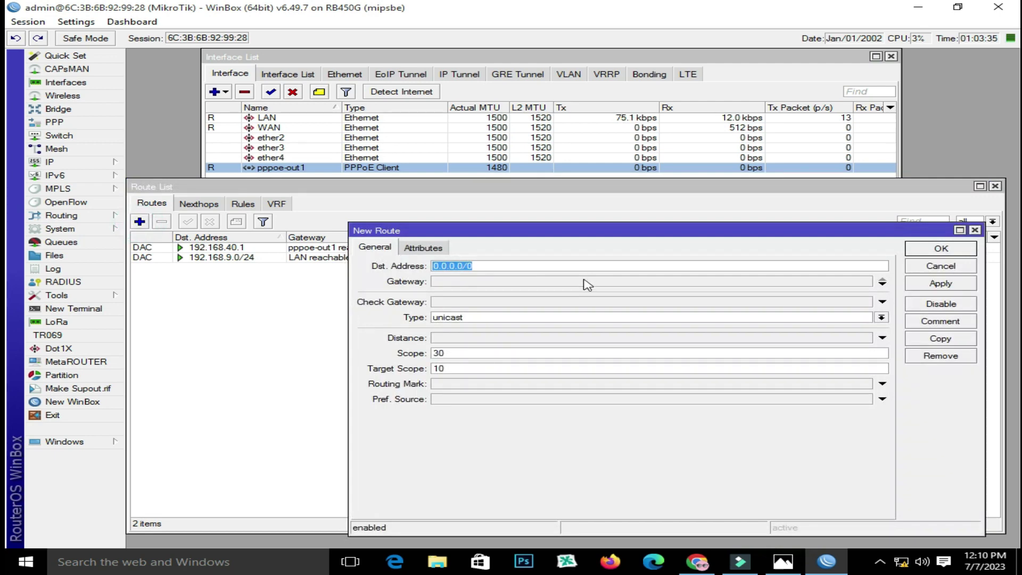
left_click(469, 281)
right_click(541, 281)
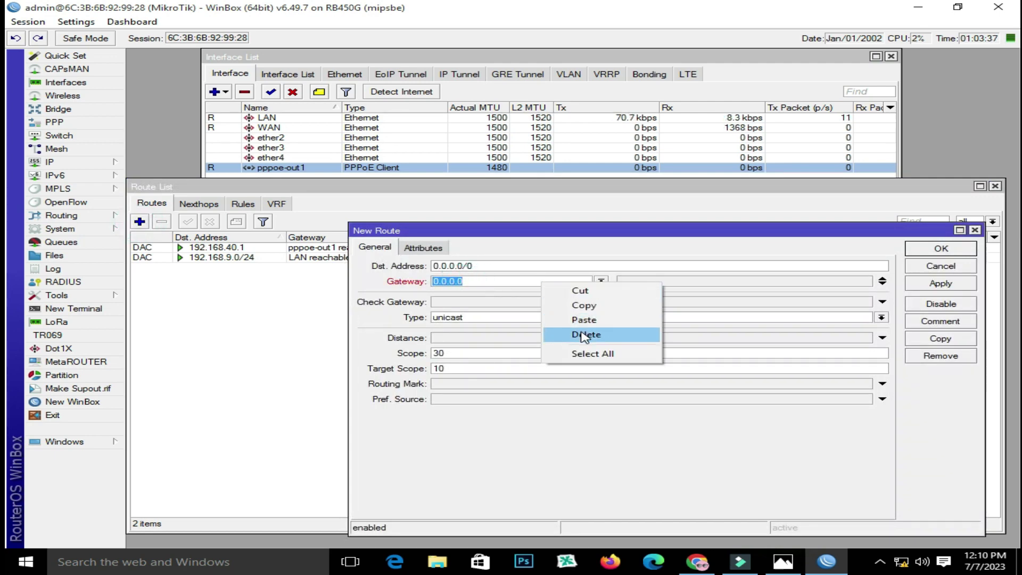
left_click(584, 320)
left_click(940, 284)
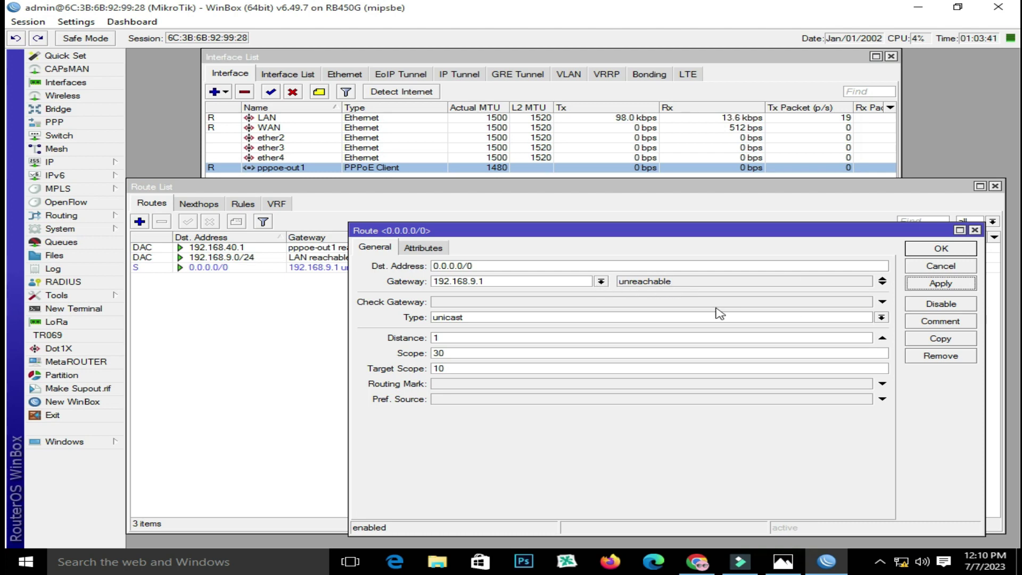
Close the route details and delete the 0.0.0.0/0 route
left_click(975, 230)
left_click(377, 268)
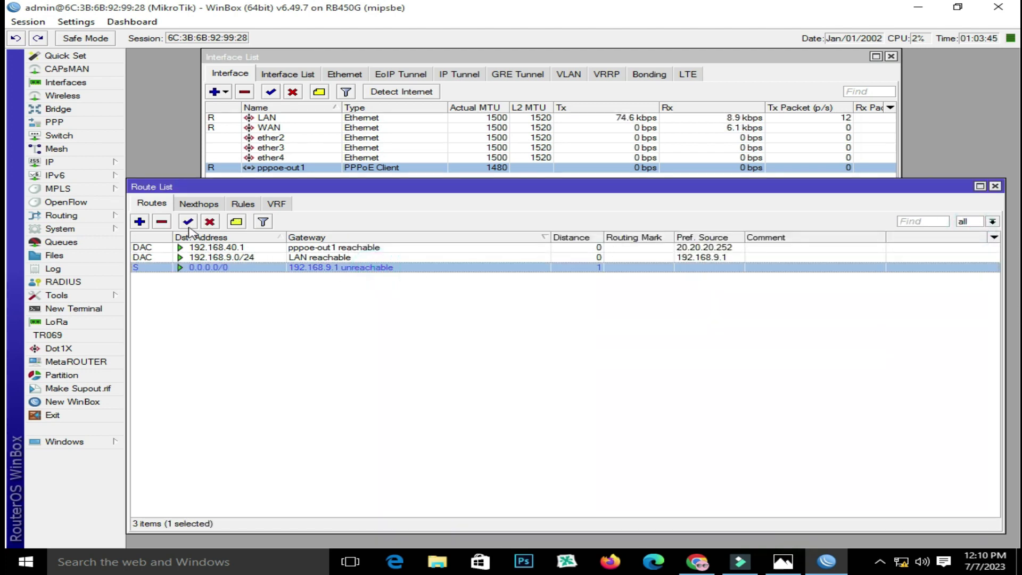
left_click(162, 221)
left_click(63, 166)
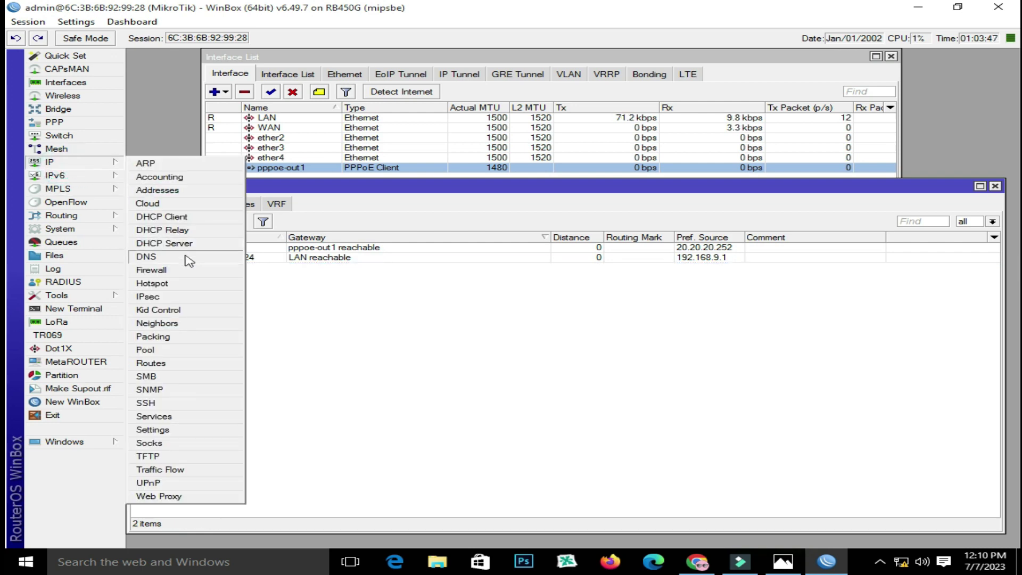
Inspect the 20.20.20.252 address entry, then return to the route list
left_click(182, 193)
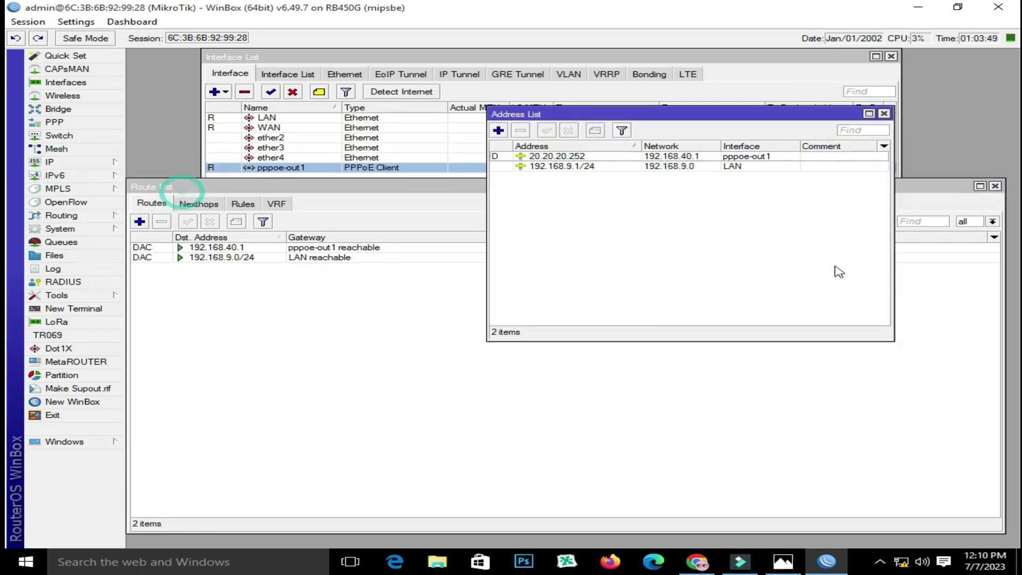
double_click(597, 159)
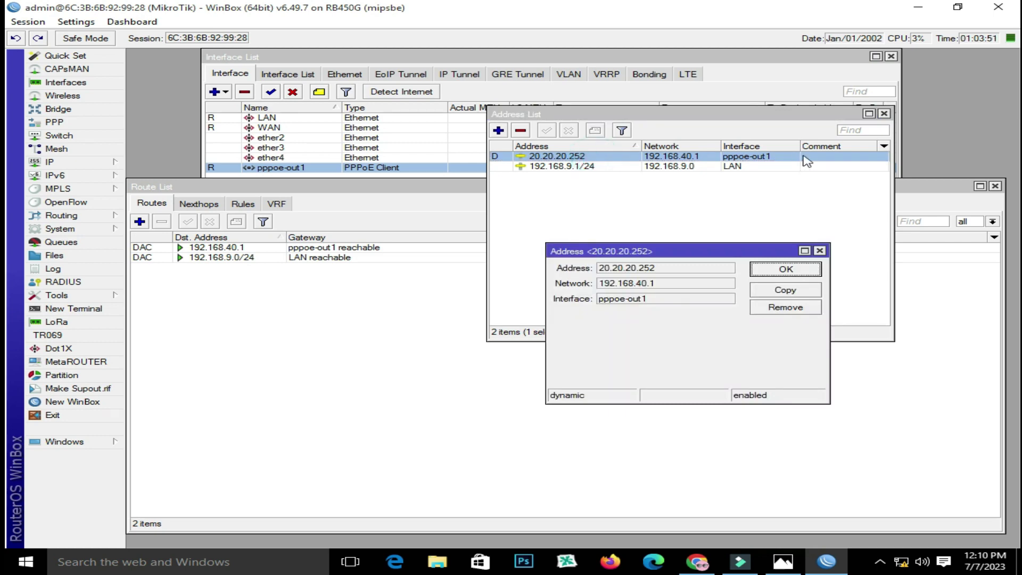
left_click(818, 250)
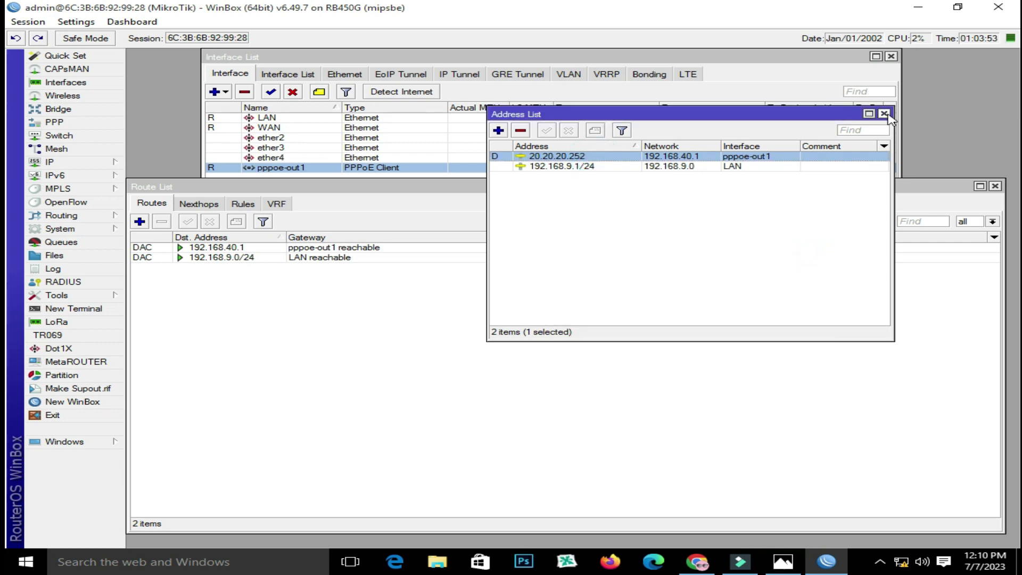
left_click(883, 114)
left_click(168, 318)
Add a default route 0.0.0.0/0 with gateway pppoe-out1 and close the route list
left_click(142, 224)
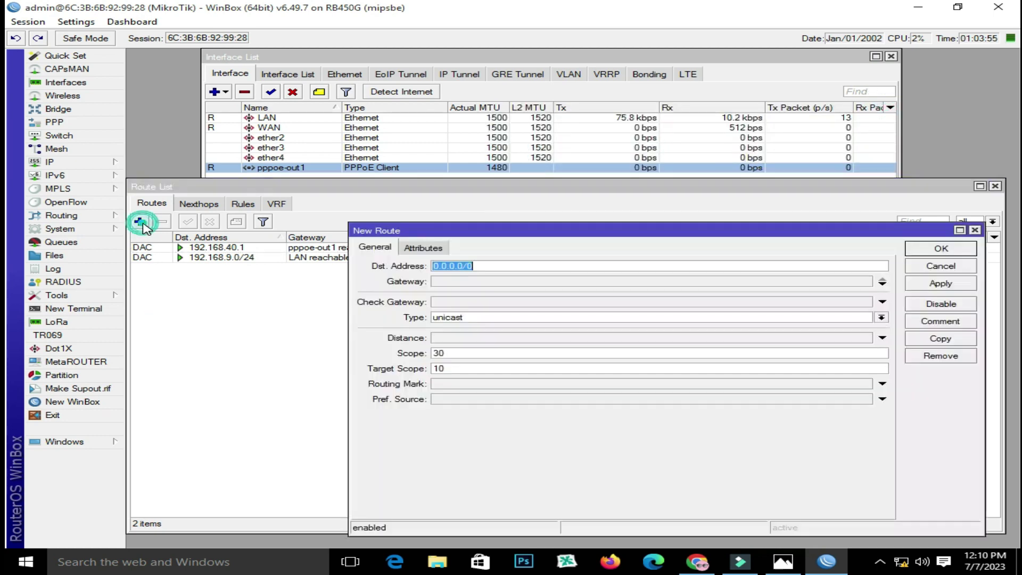
left_click(457, 282)
left_click(602, 281)
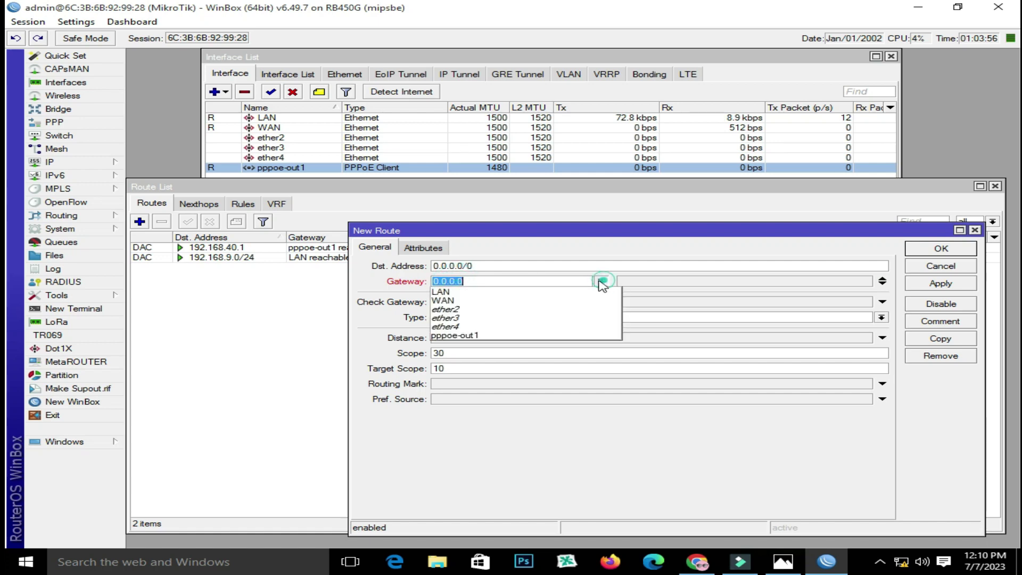
left_click(556, 335)
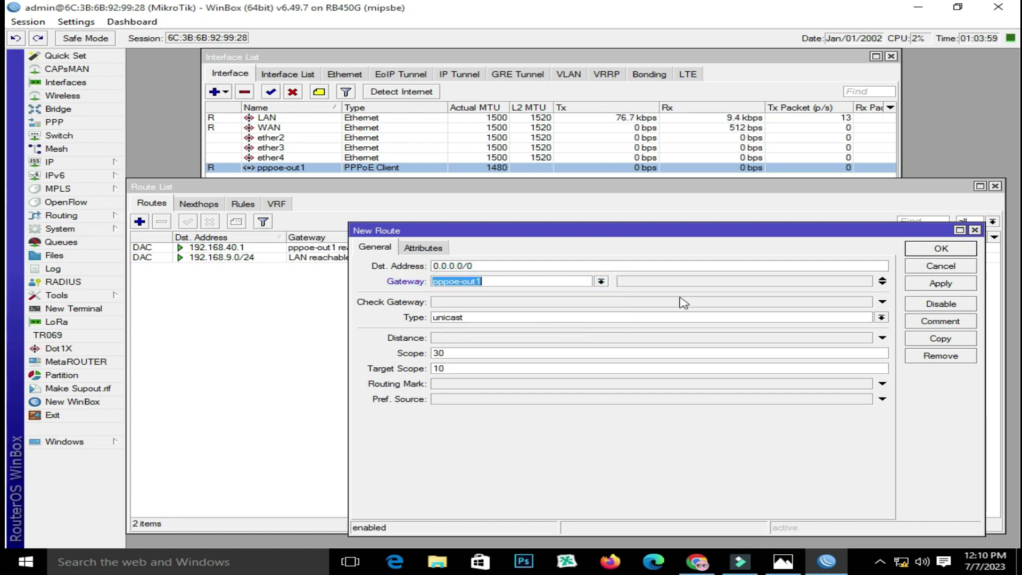
left_click(940, 283)
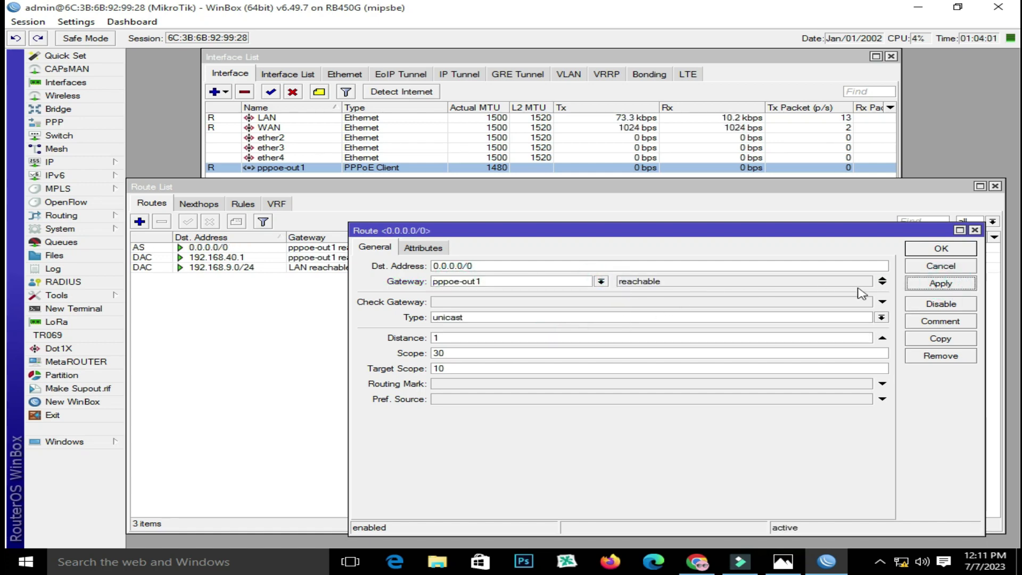
left_click(941, 248)
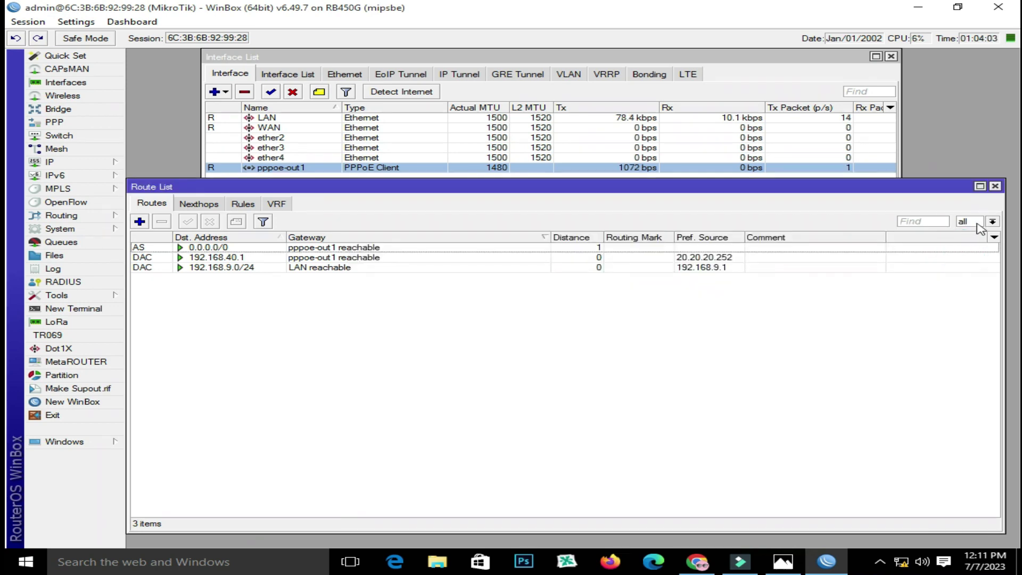
left_click(995, 186)
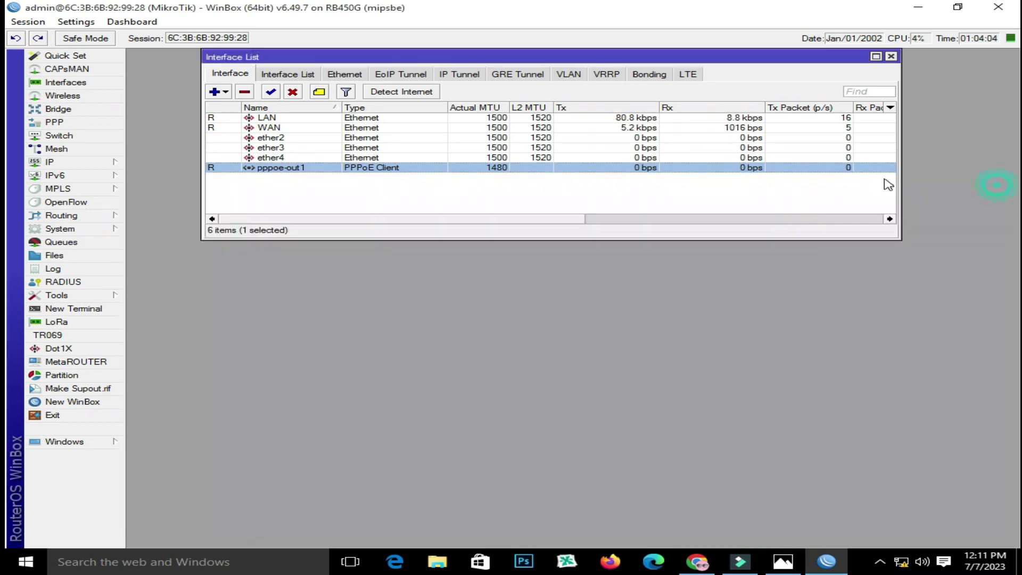
Add PPPoE service service1 on LAN with One Session Per Host, then list the PPP profiles
left_click(49, 162)
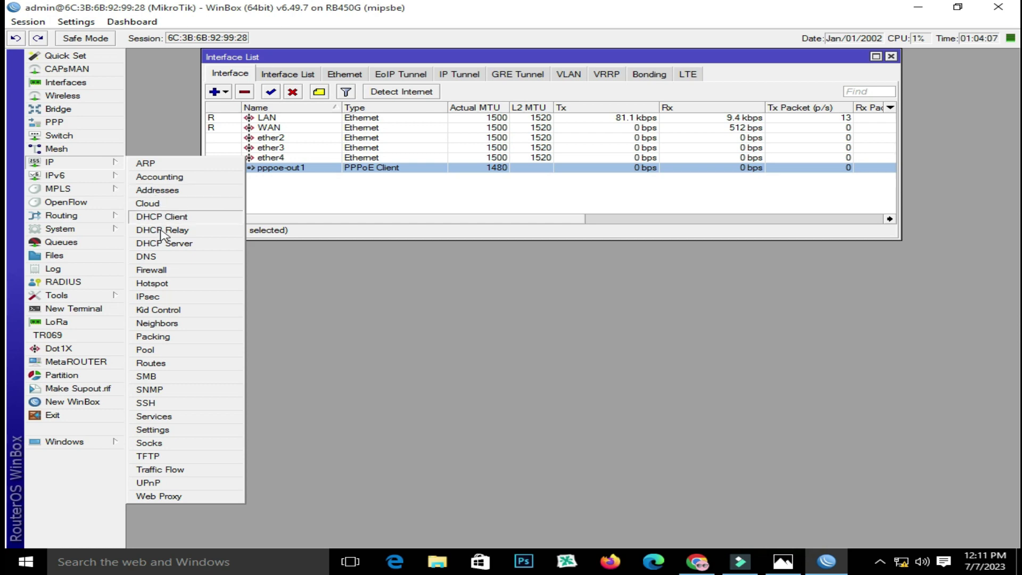
left_click(59, 122)
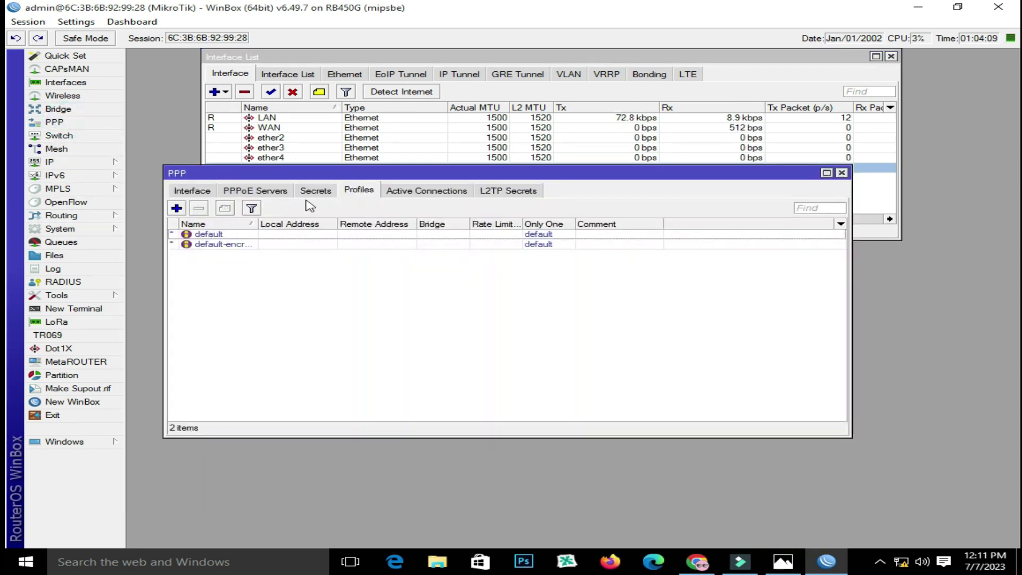
left_click(252, 193)
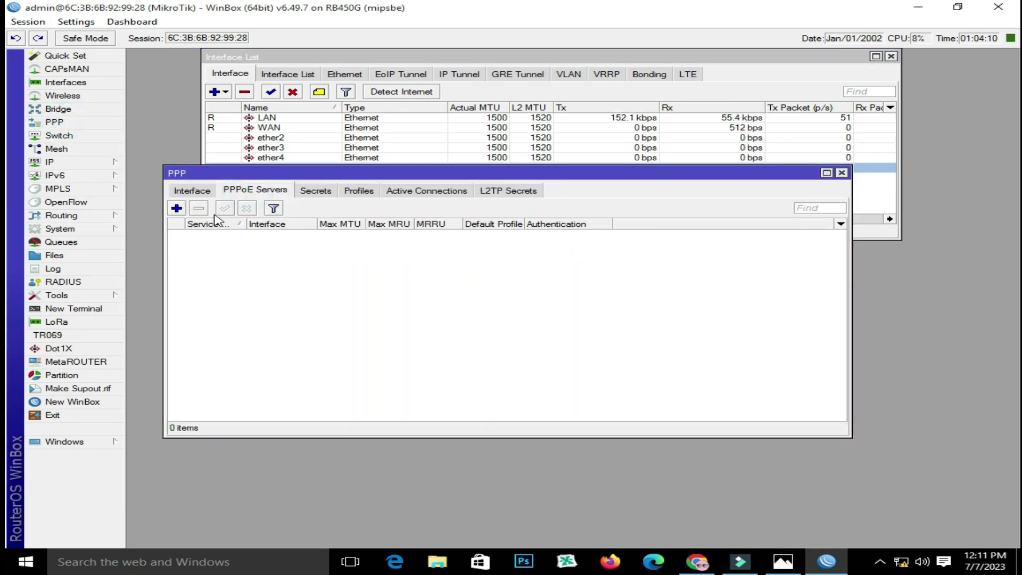
left_click(176, 208)
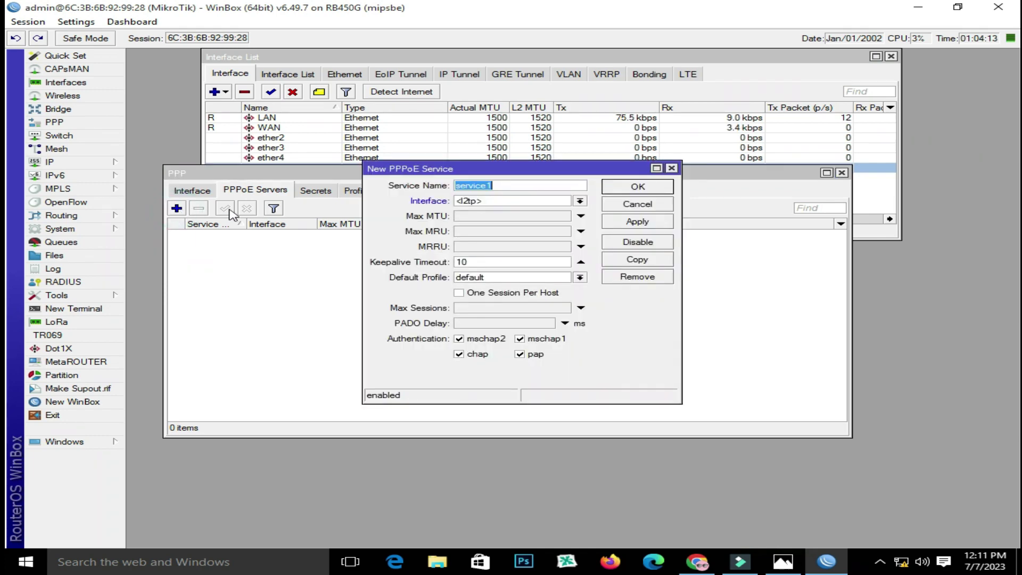
left_click(552, 201)
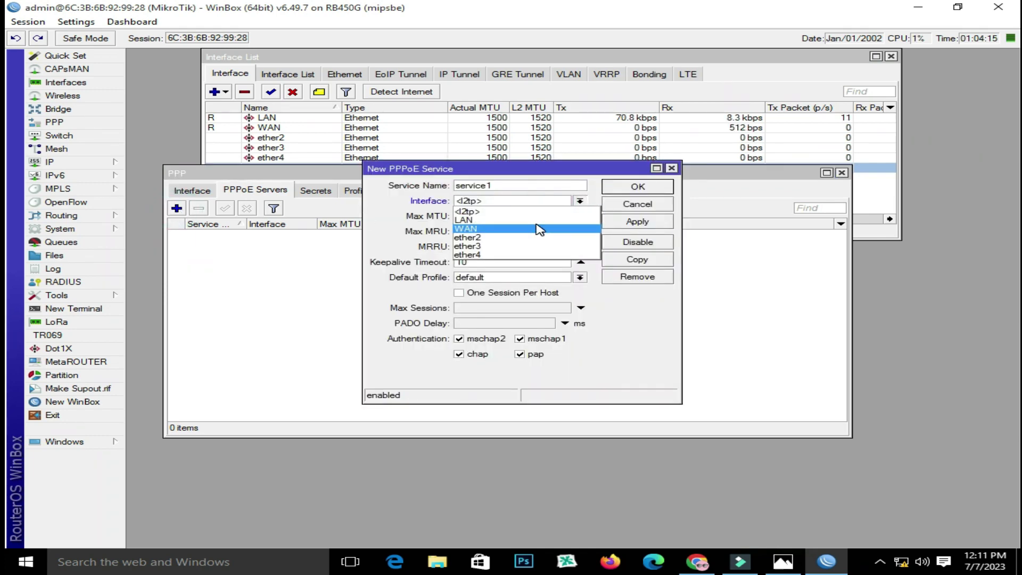
left_click(518, 220)
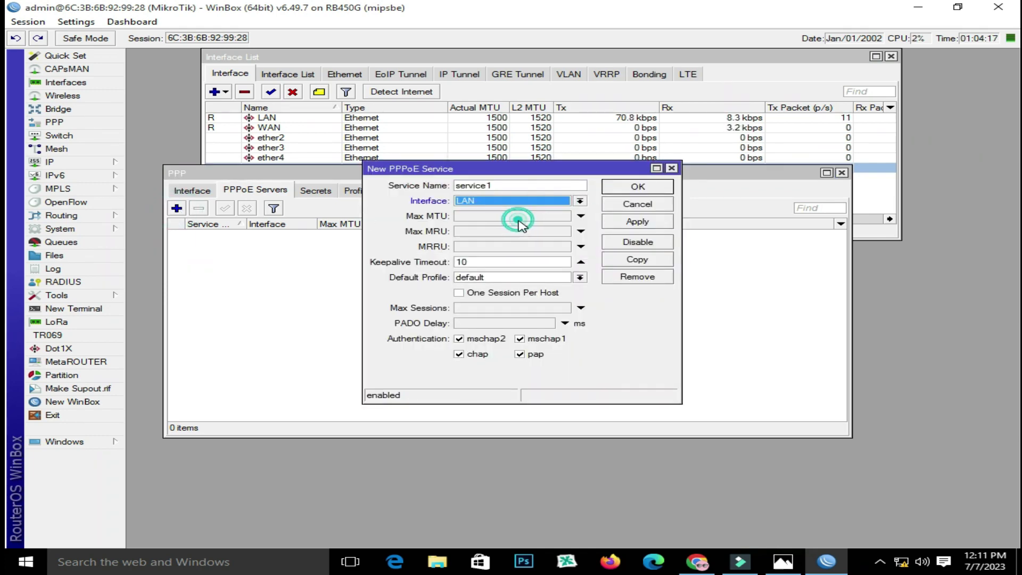
left_click(481, 295)
left_click(658, 224)
left_click(641, 188)
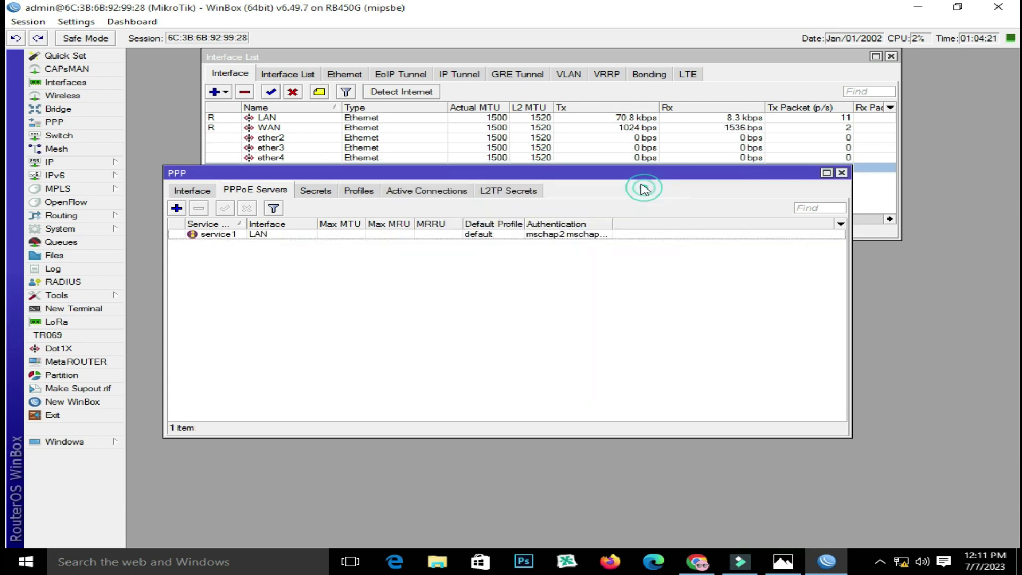
left_click(368, 192)
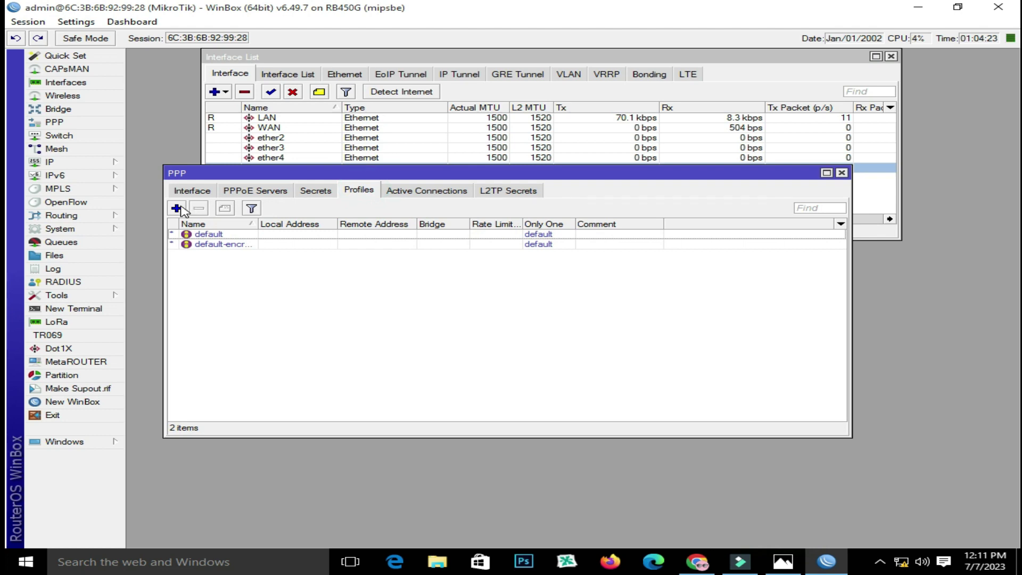
Add a new profile named 2MB with a 2M/2M rate limit and Only One set to yes
left_click(177, 208)
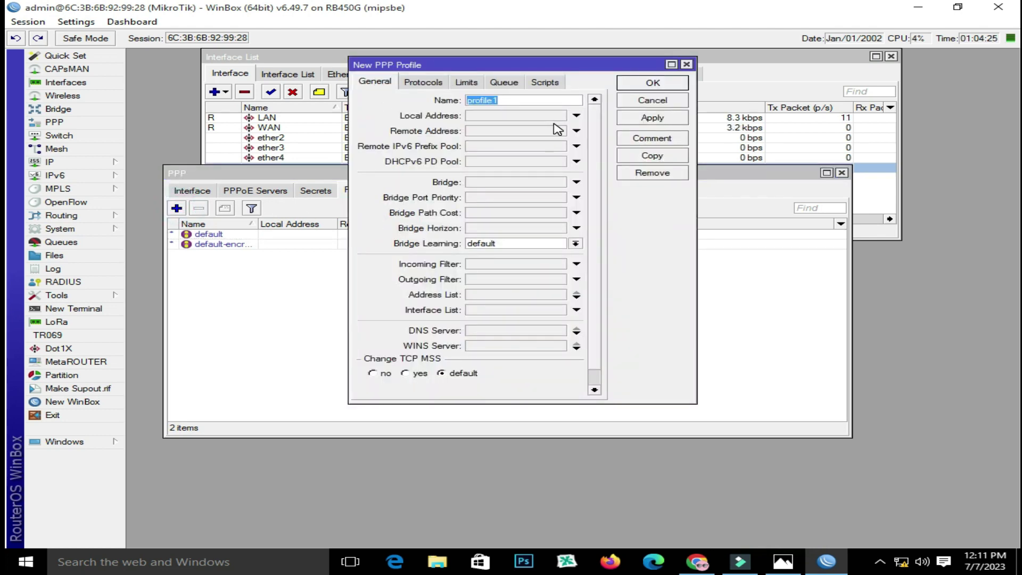
type("2MD")
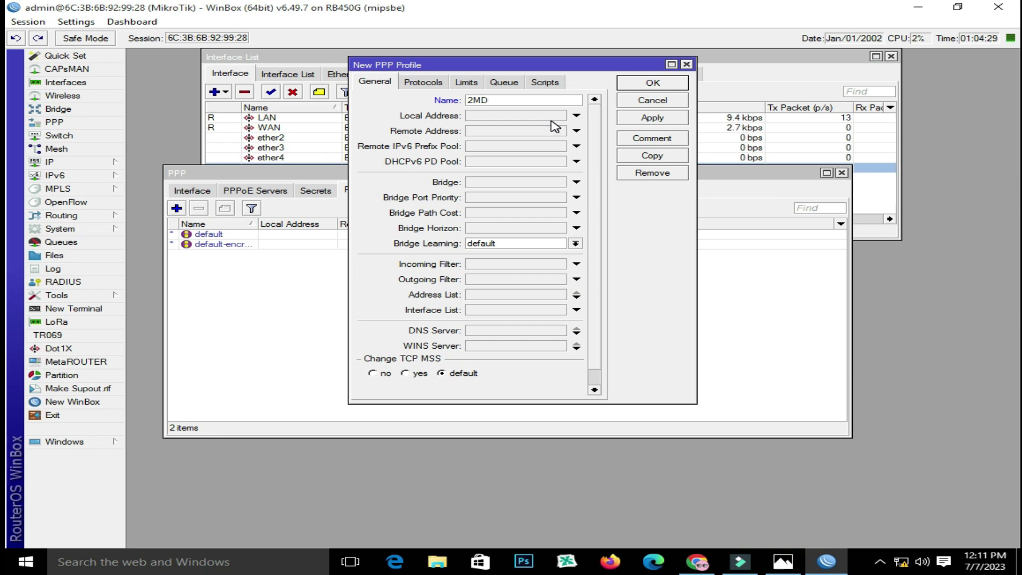
key("BackSpace")
left_click(429, 83)
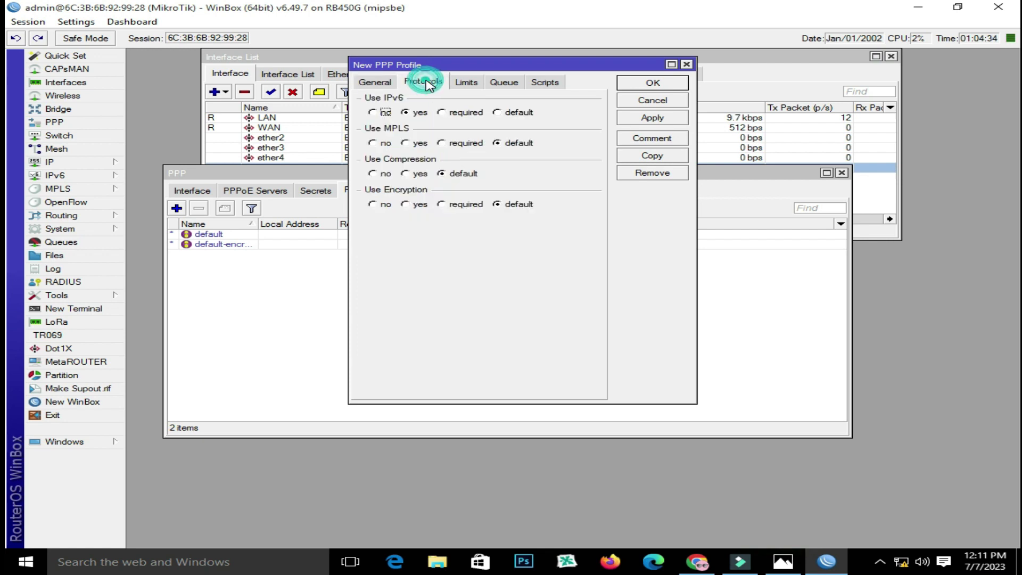
left_click(473, 84)
left_click(452, 139)
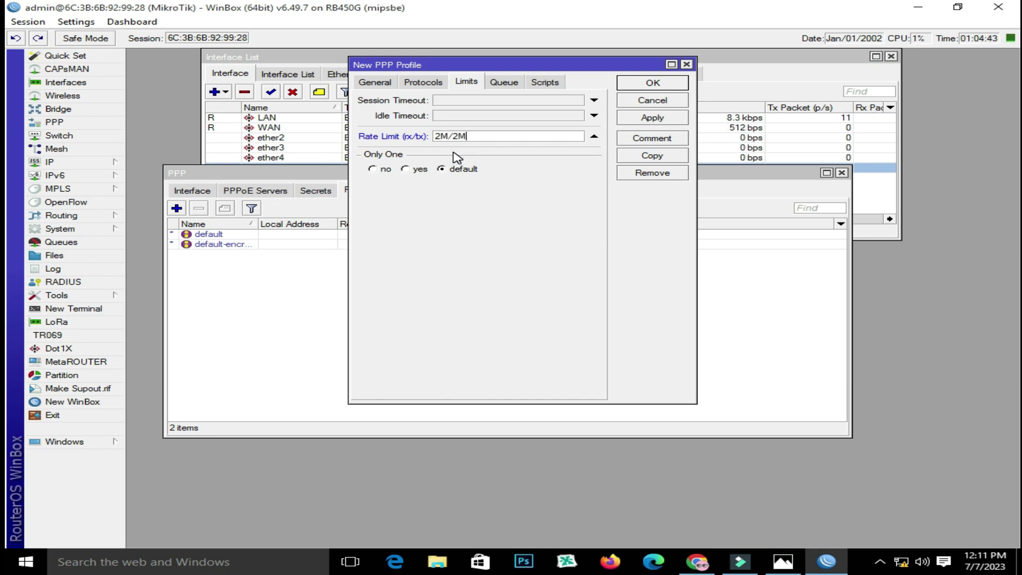
left_click(413, 169)
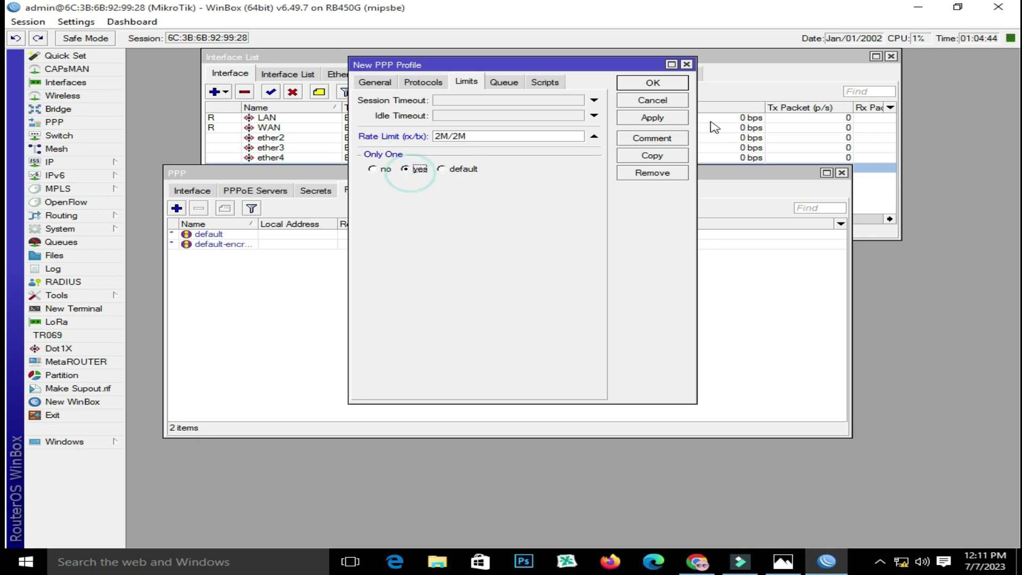
left_click(657, 118)
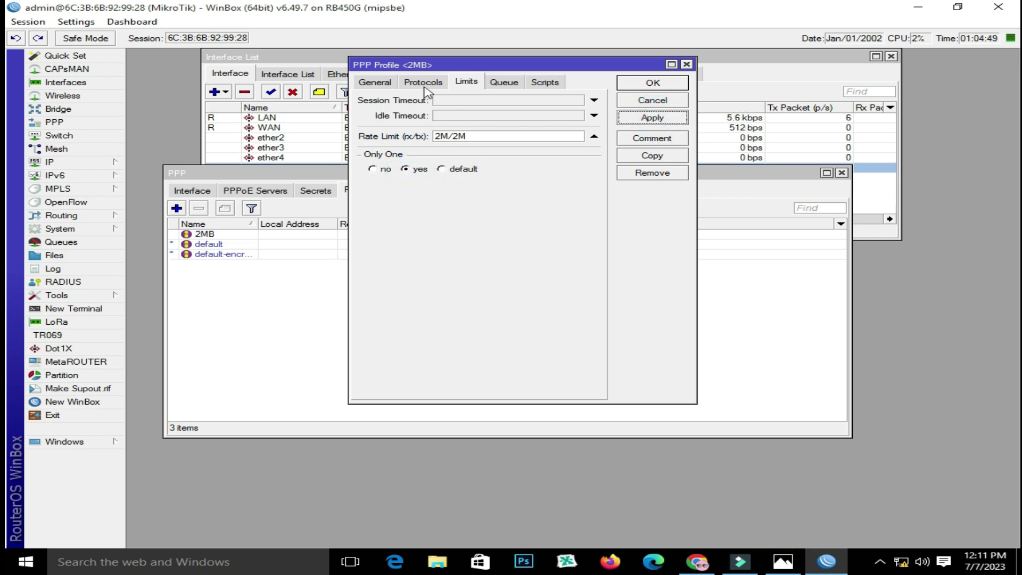
Begin entering the profile's local address, starting with 192.168
left_click(423, 84)
left_click(375, 82)
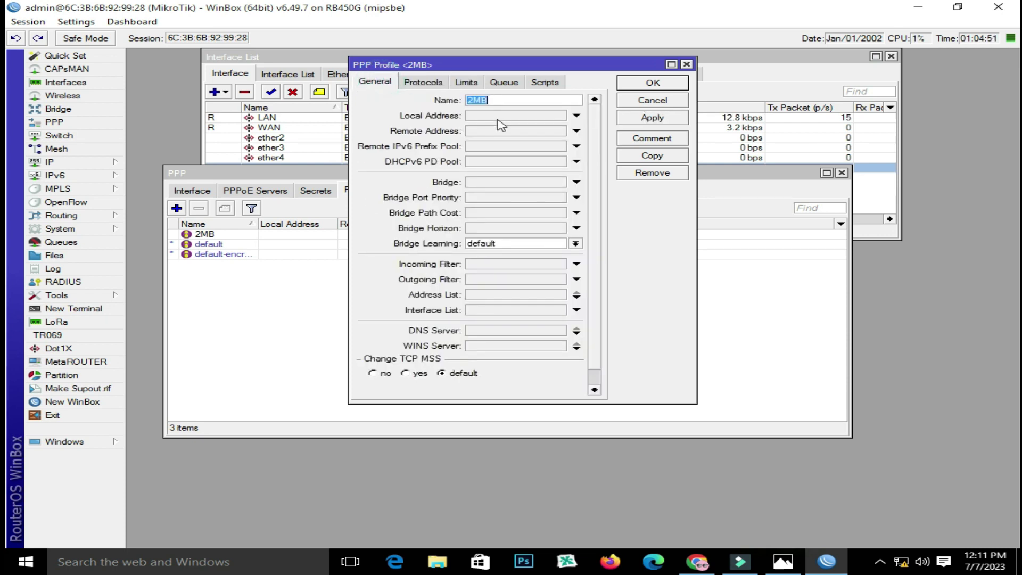
left_click(516, 116)
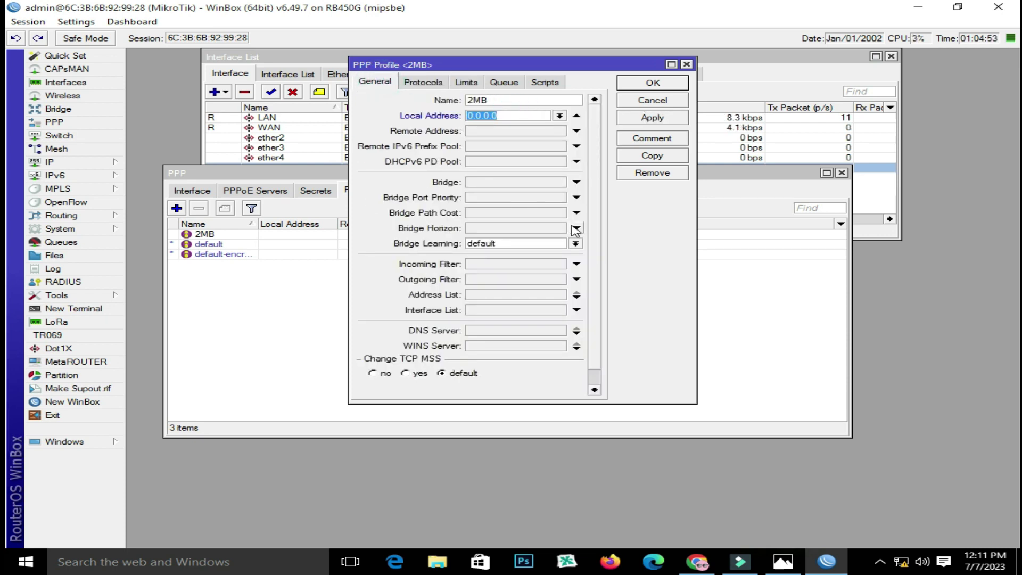
type("192.168.9.1")
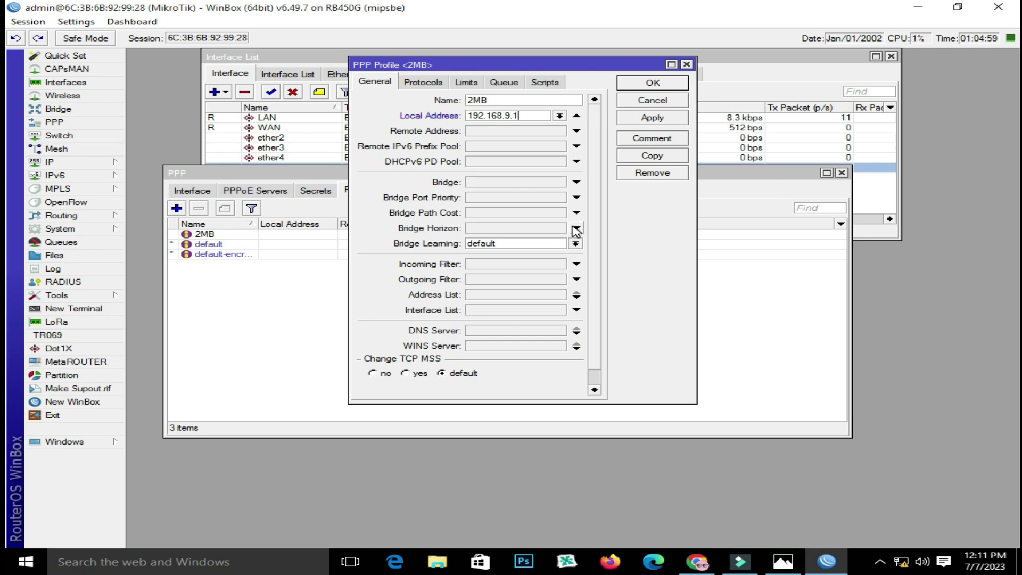
Copy 192.168.9.1 from the router's IP Addresses list and paste it as the local address
left_click(84, 164)
left_click(162, 194)
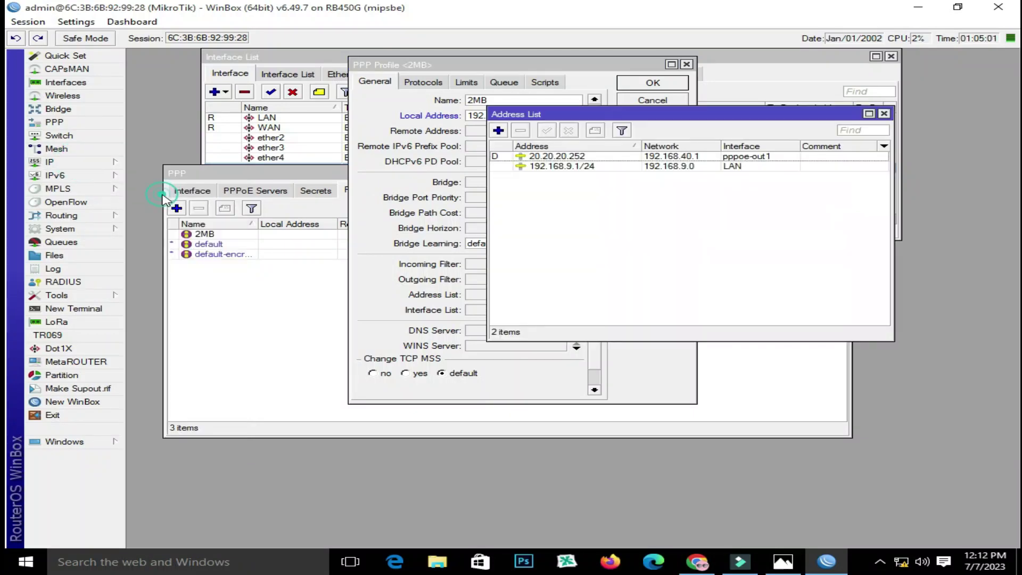
double_click(612, 167)
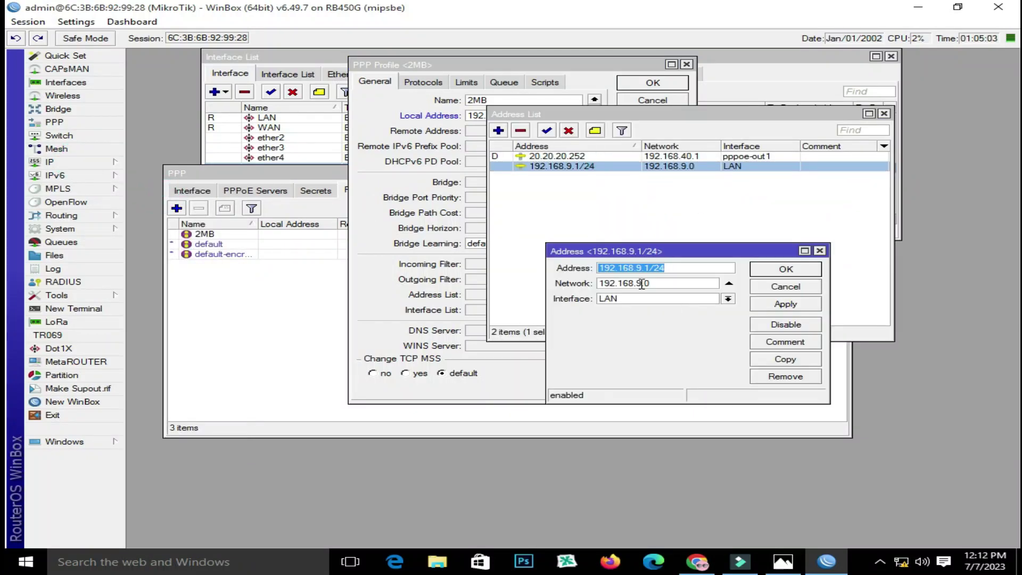
left_click_drag(648, 268, 599, 268)
right_click(633, 267)
left_click(672, 289)
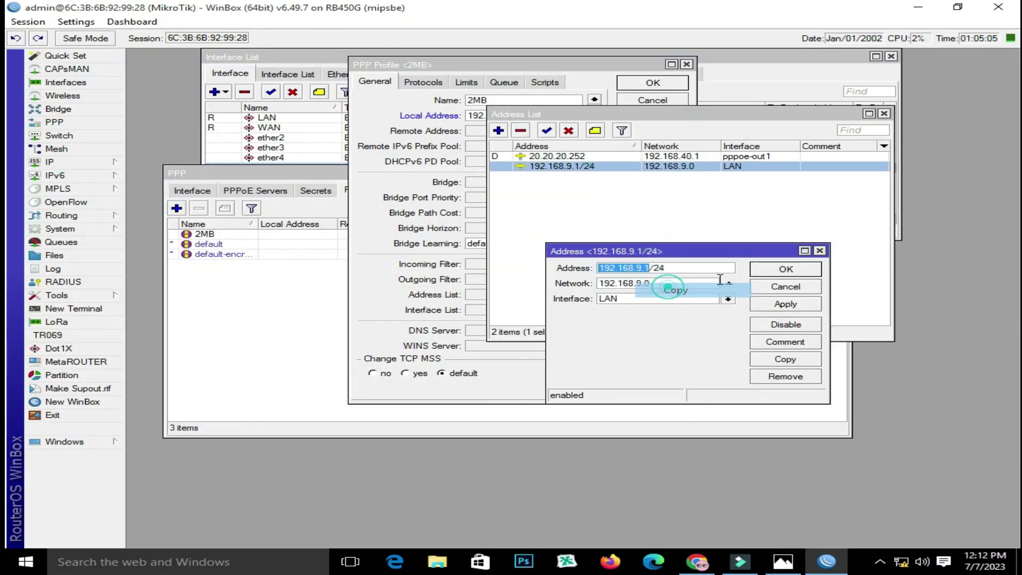
left_click(819, 251)
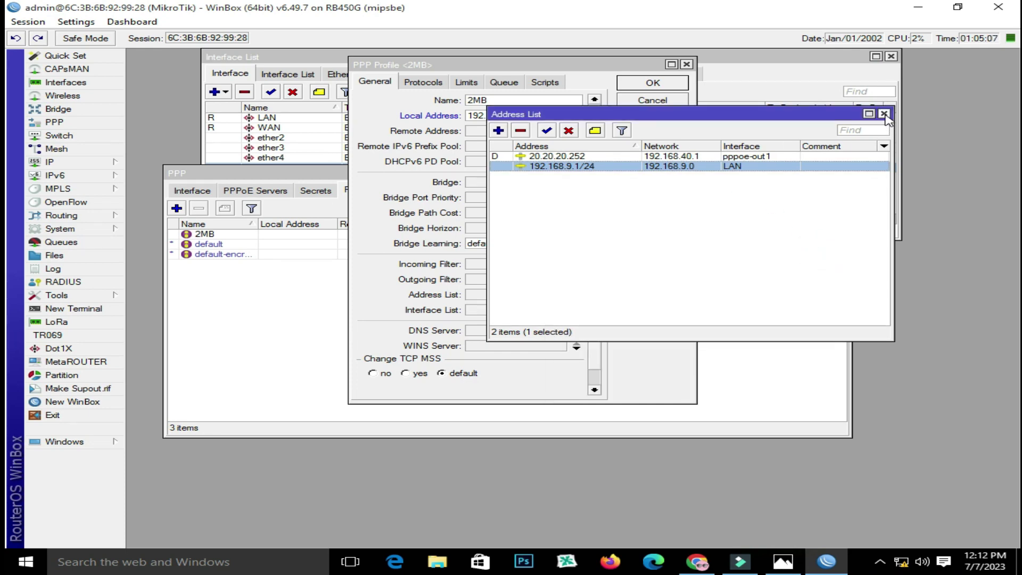
left_click(883, 113)
double_click(511, 116)
right_click(481, 116)
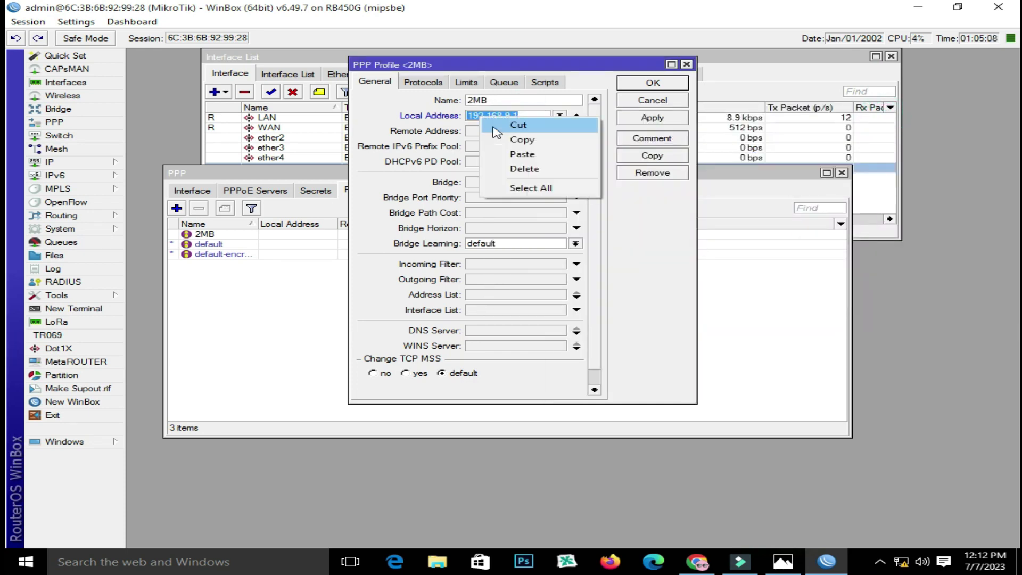
left_click(520, 154)
Set the remote address to the pppoe pool, check the IP pools, and save the 2MB profile
left_click(576, 133)
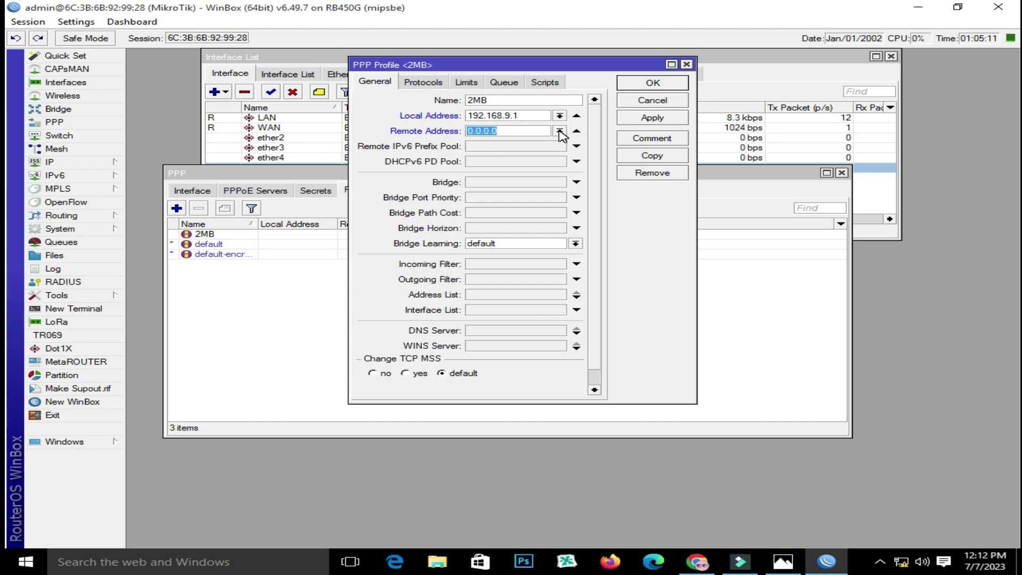
left_click(559, 131)
left_click(553, 145)
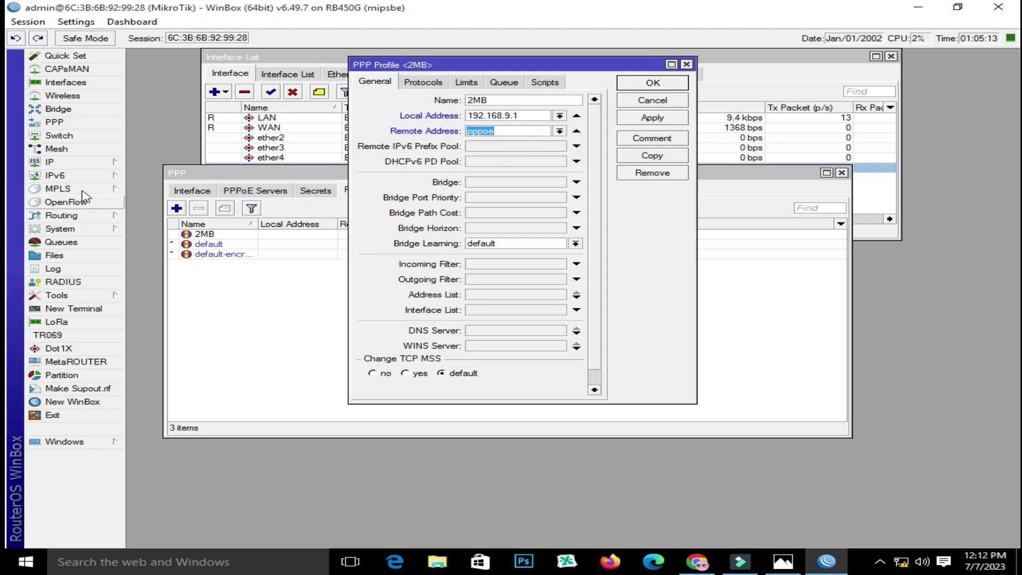
left_click(64, 163)
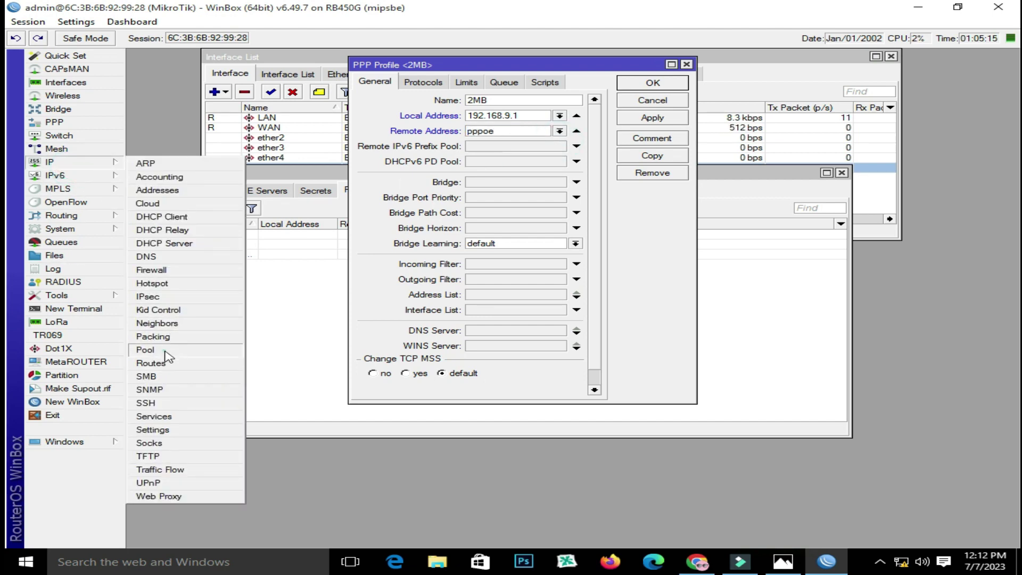
left_click(164, 350)
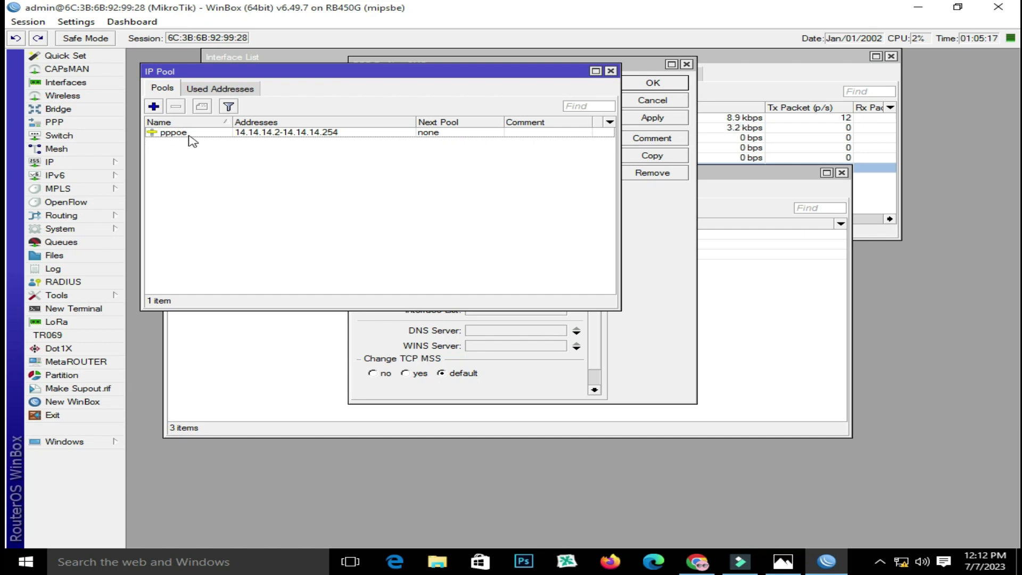
left_click(611, 70)
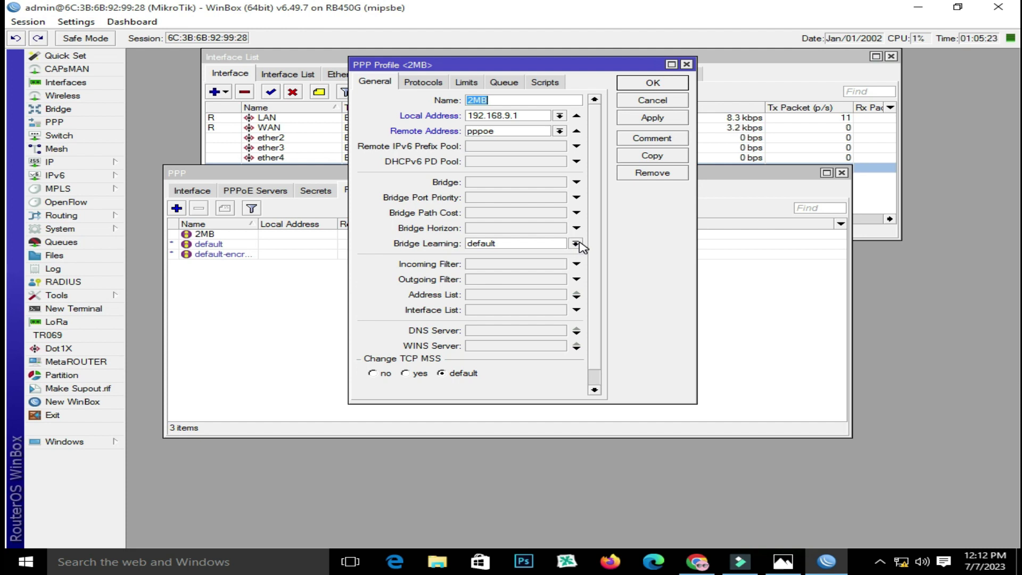
left_click(575, 244)
left_click(576, 244)
left_click(645, 118)
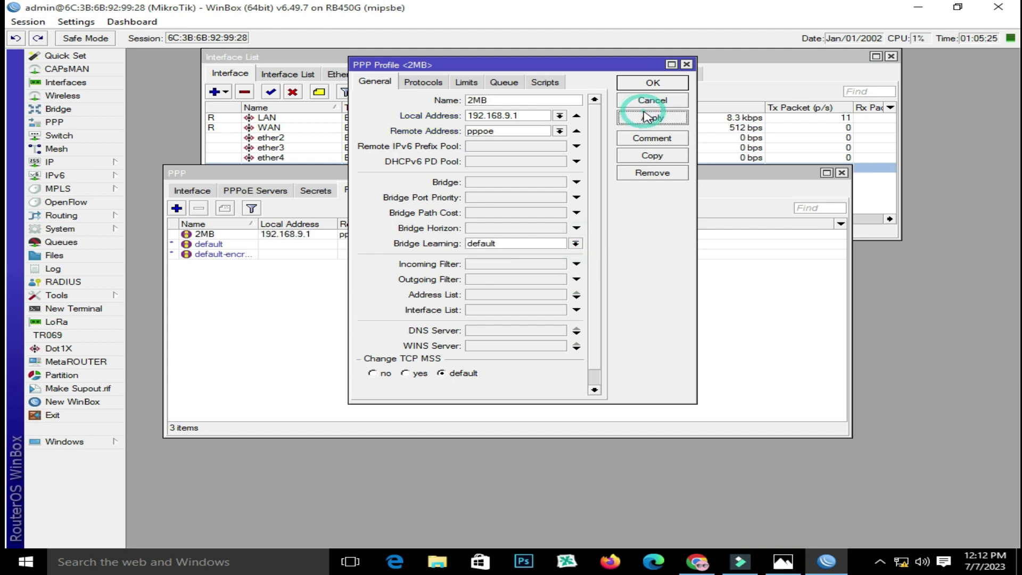
left_click(652, 83)
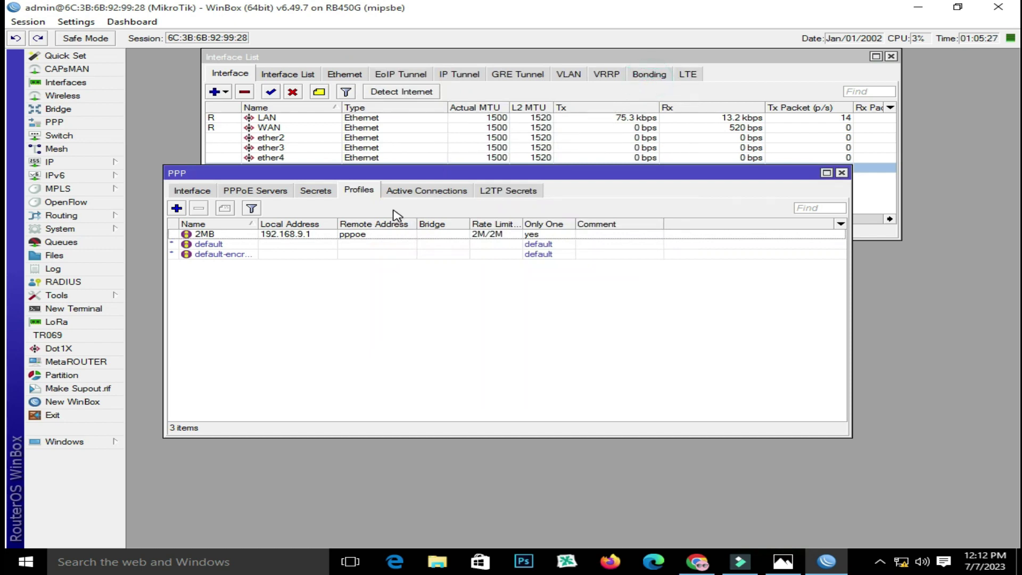
Add a PPP secret for the PPPoE user with service pppoe and the 2MB profile
left_click(353, 236)
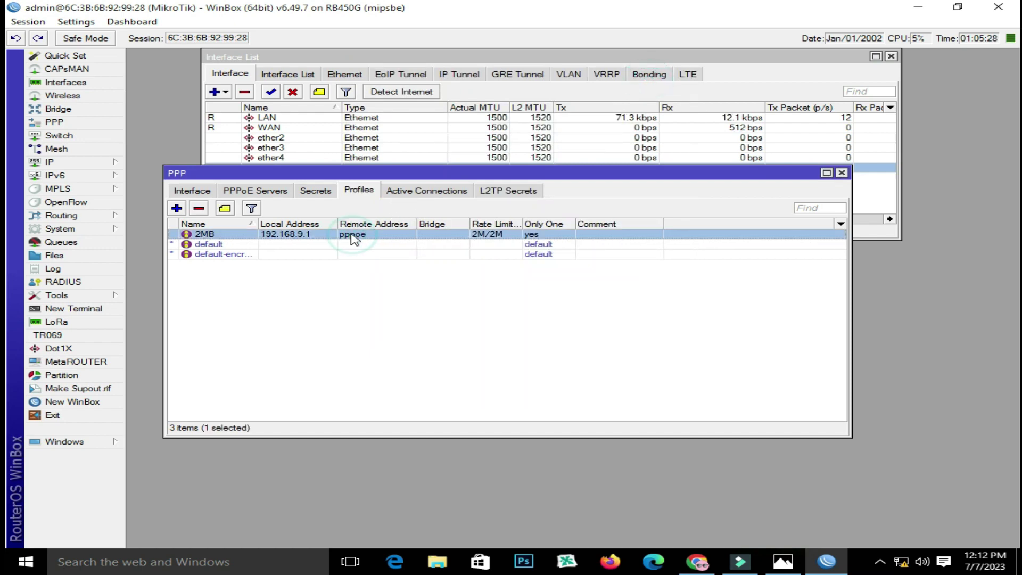
left_click(314, 190)
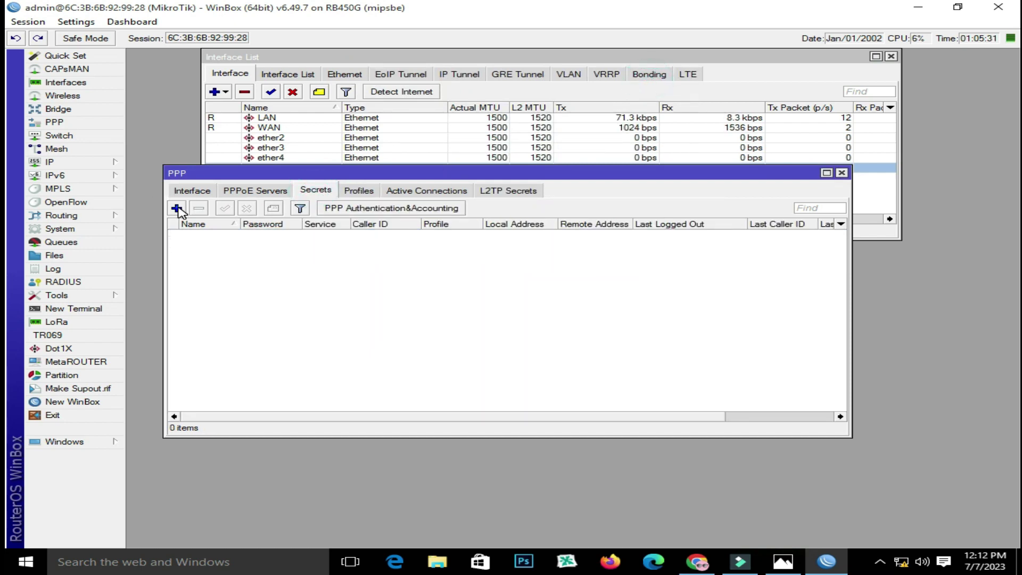
left_click(178, 209)
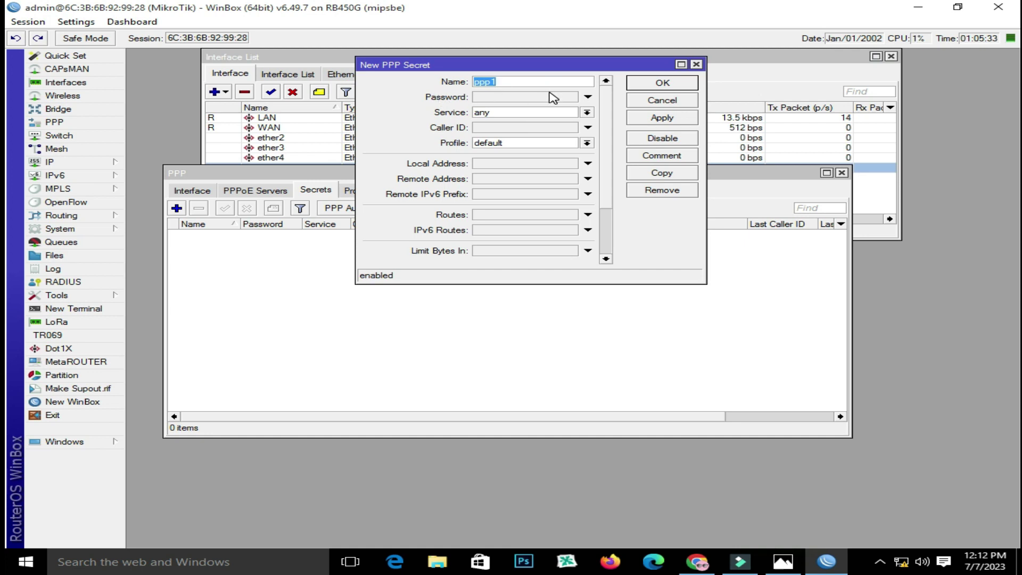
type("abc")
left_click(533, 97)
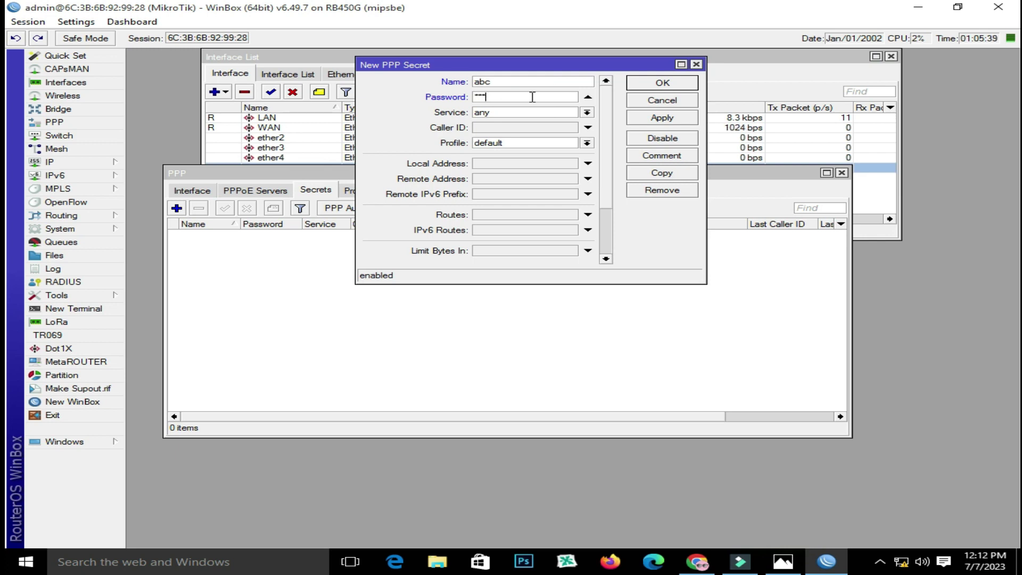
left_click(532, 112)
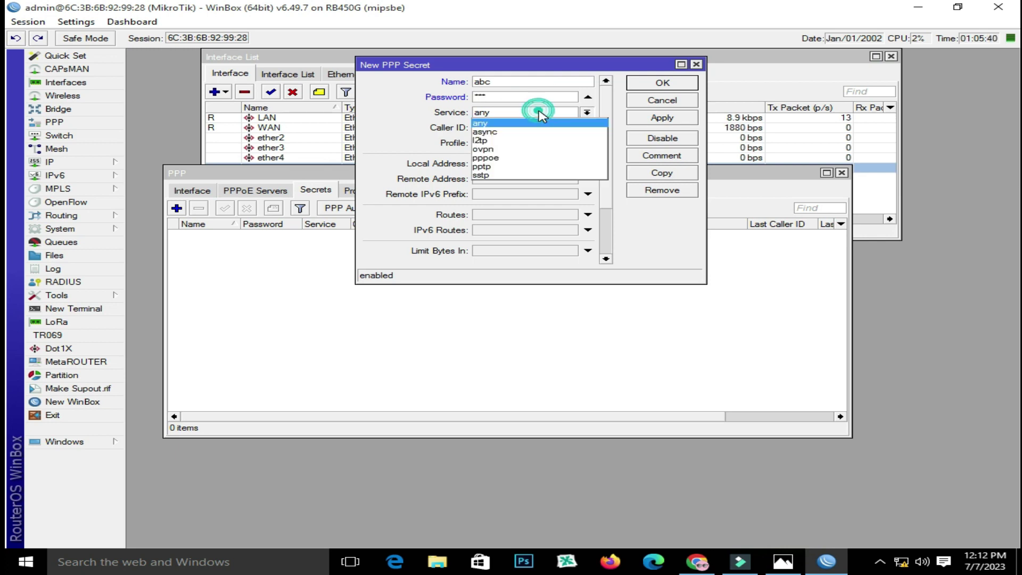
left_click(530, 158)
left_click(526, 144)
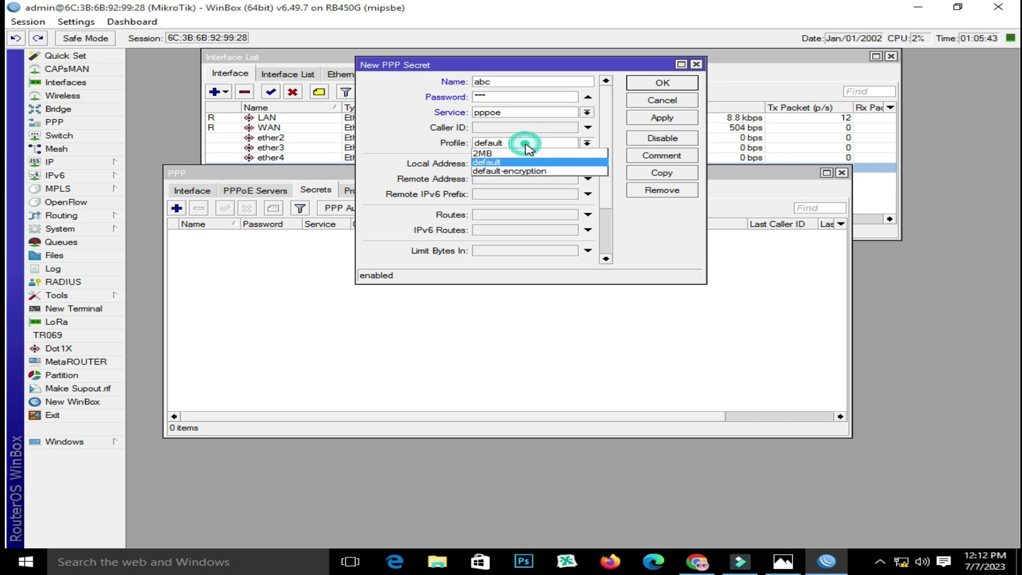
left_click(519, 153)
left_click(663, 117)
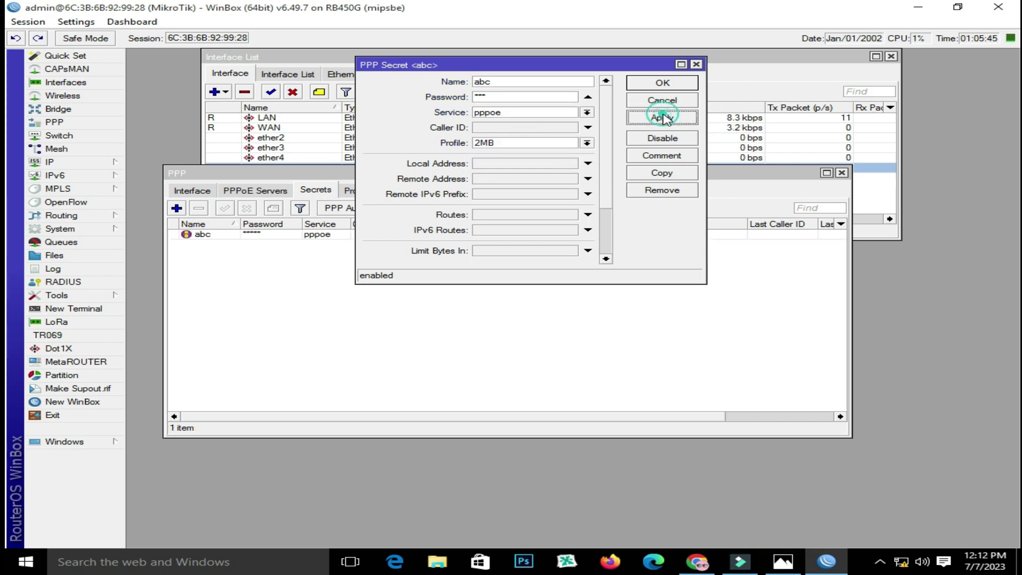
left_click(662, 83)
Verify the 2MB profile's 2M/2M rate limit, then return to the Secrets list
left_click(358, 190)
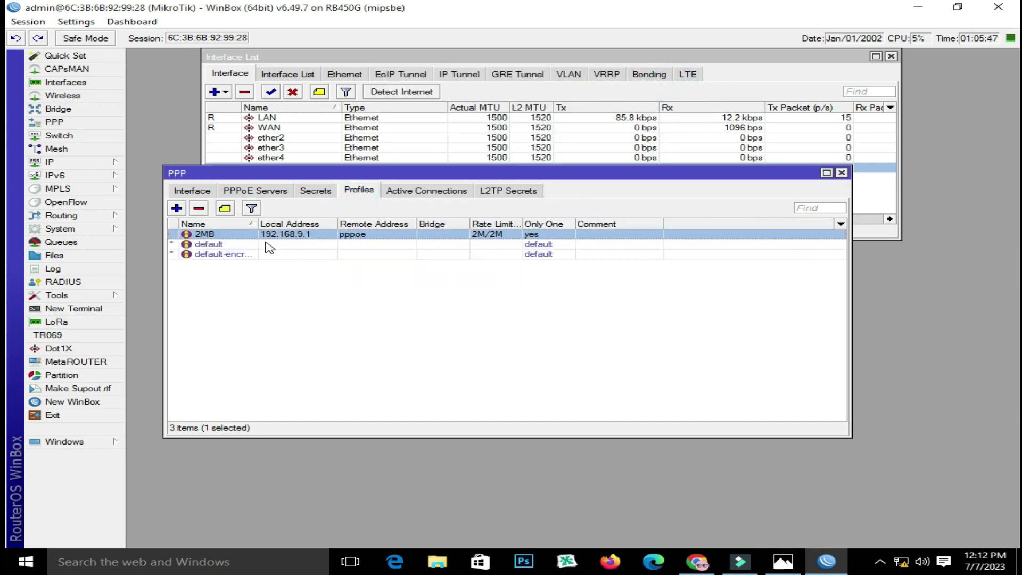
double_click(223, 234)
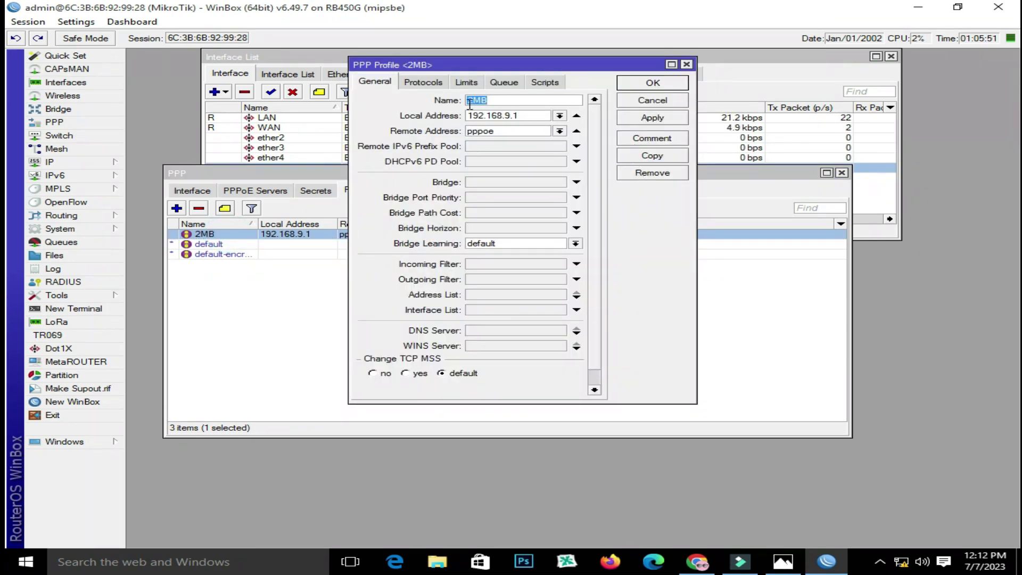
left_click(466, 82)
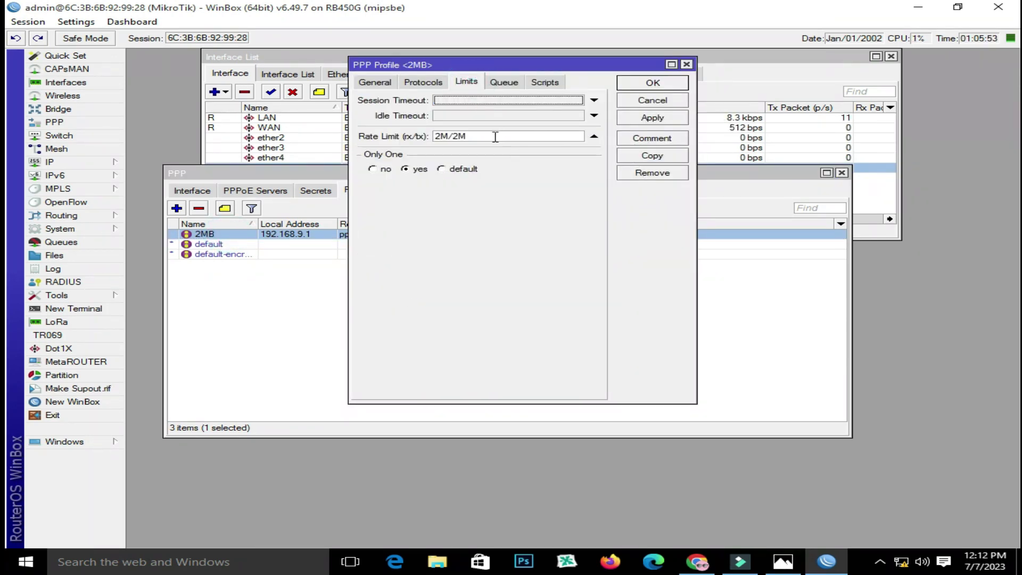
double_click(470, 136)
left_click(668, 85)
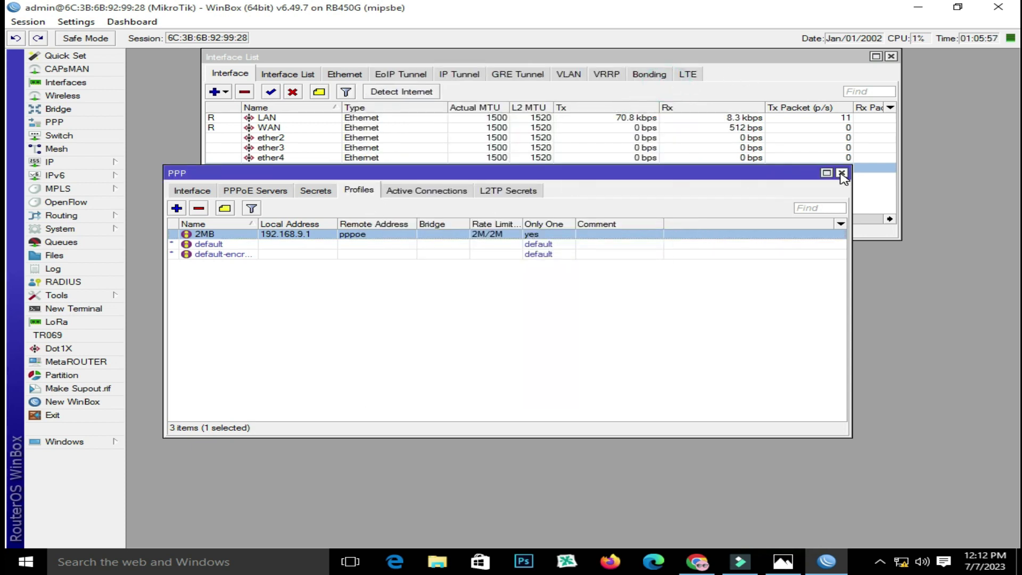
left_click(314, 192)
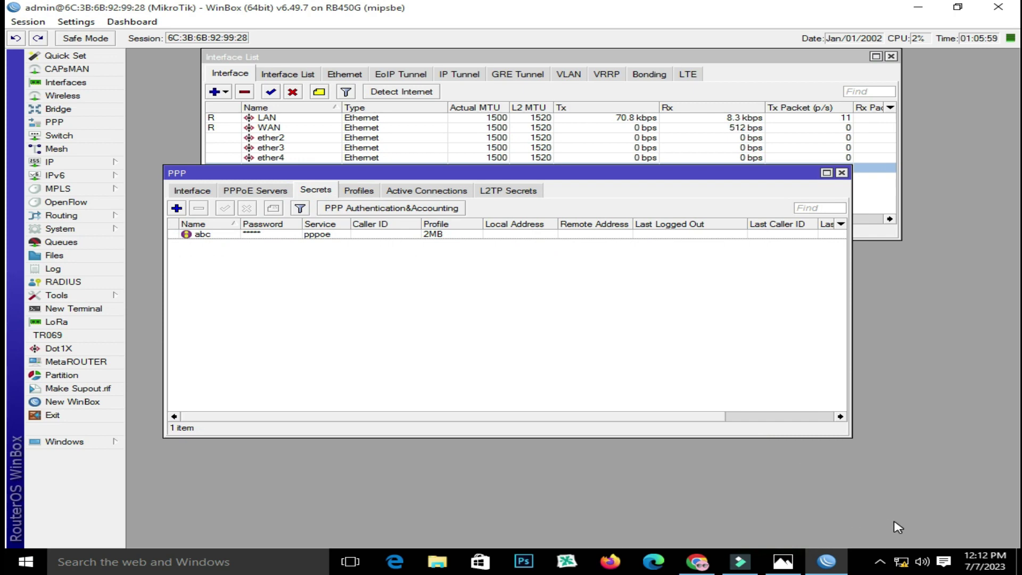
Dial Broadband Connection using the PPPoE user's name and password, then close Settings
left_click(901, 562)
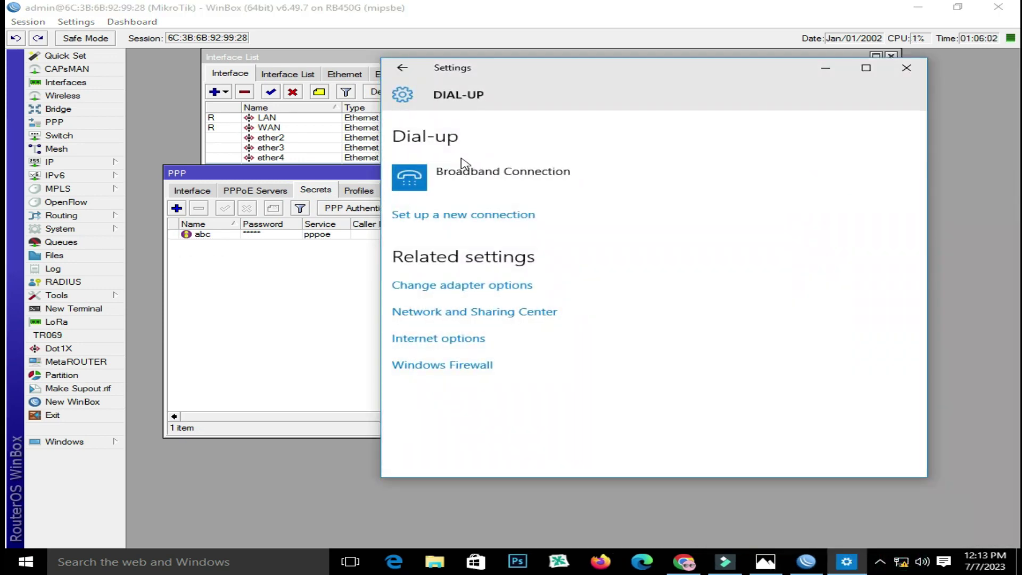
left_click(463, 167)
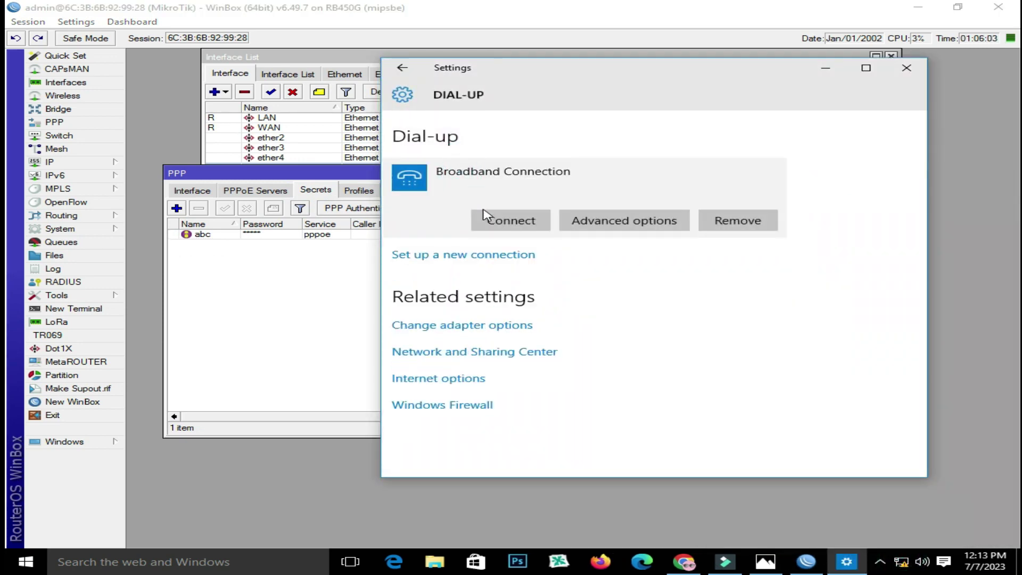
left_click(486, 215)
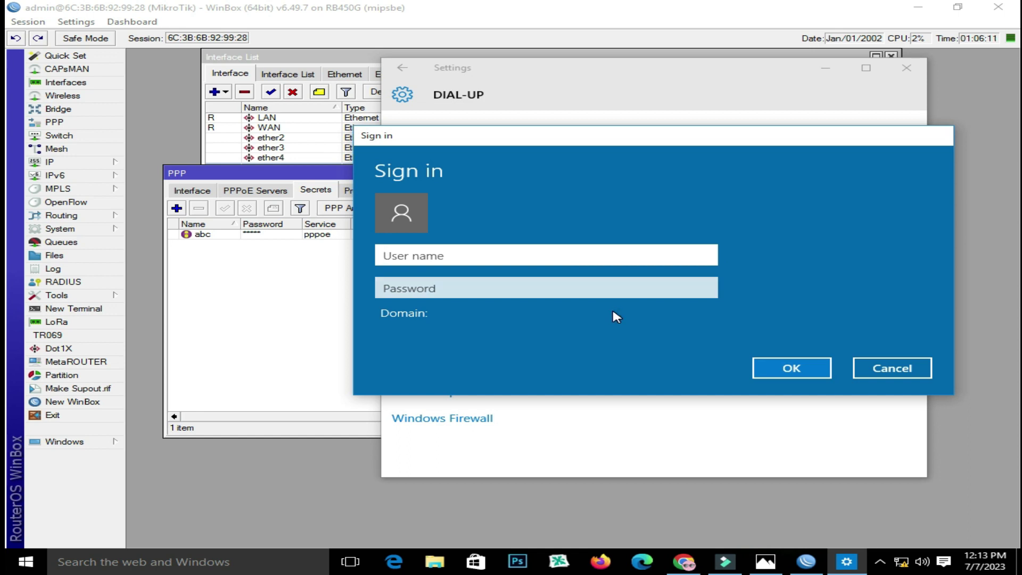
type("abc")
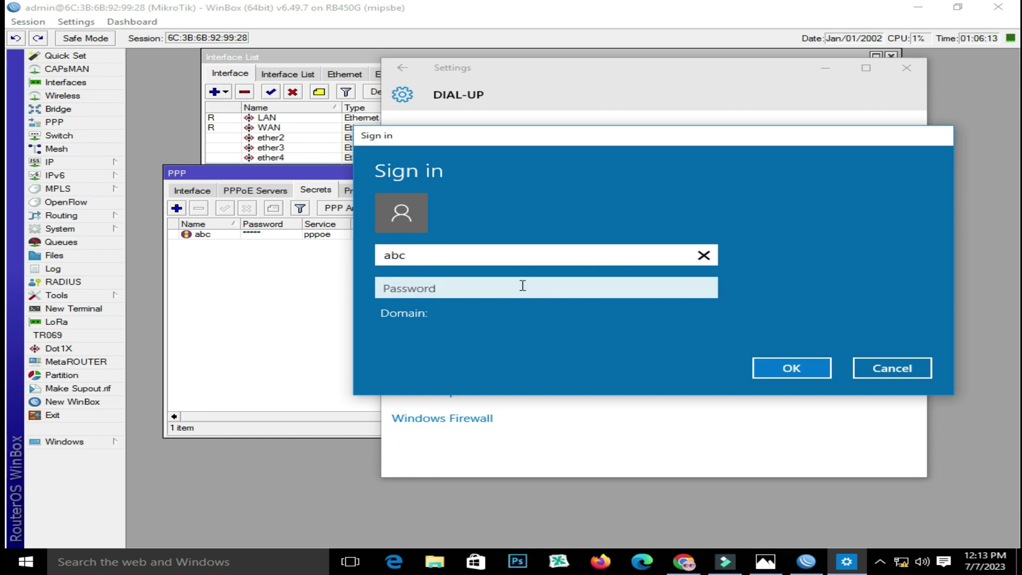
left_click(520, 283)
type("1")
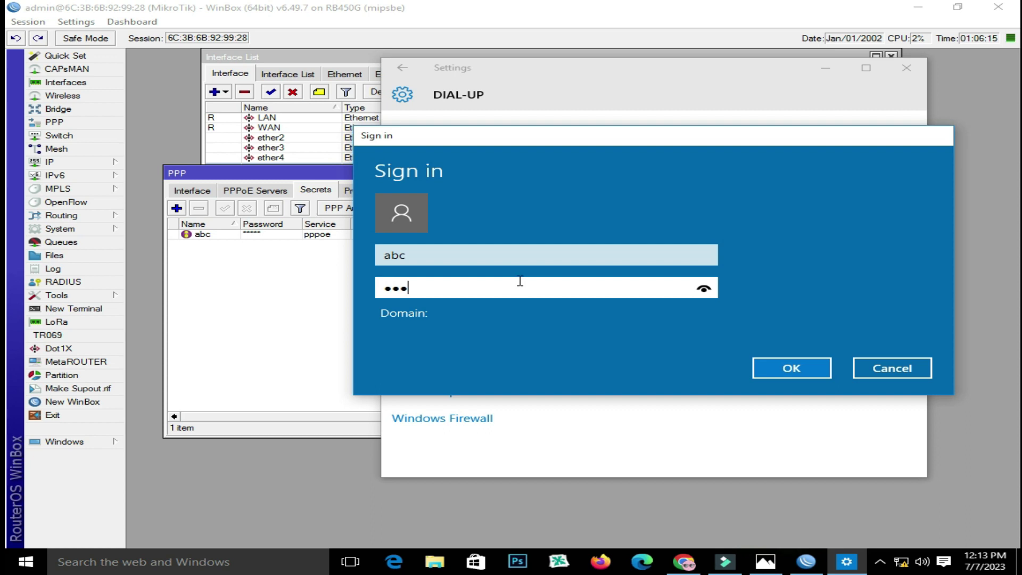
type("23")
left_click(784, 367)
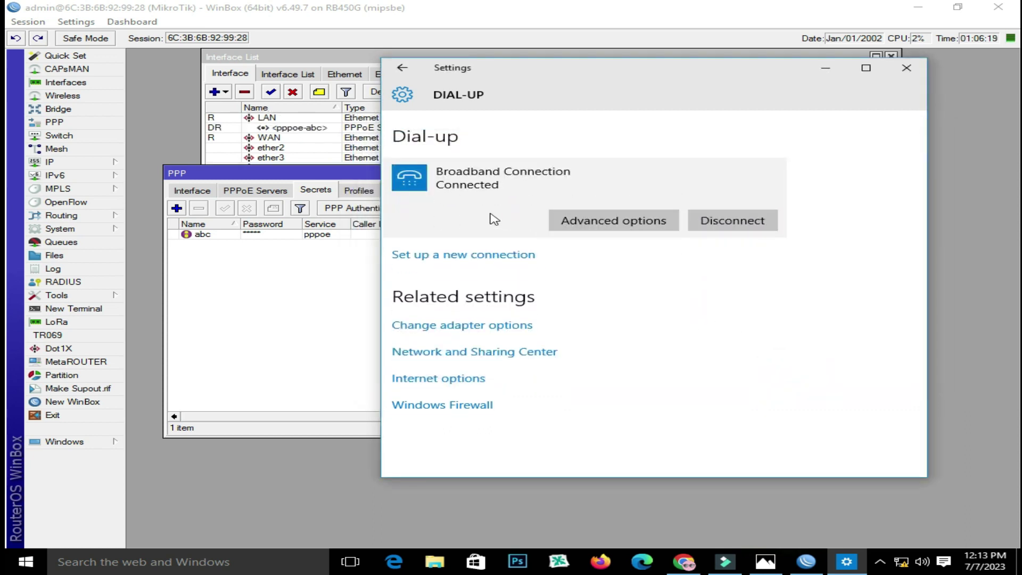
left_click(907, 68)
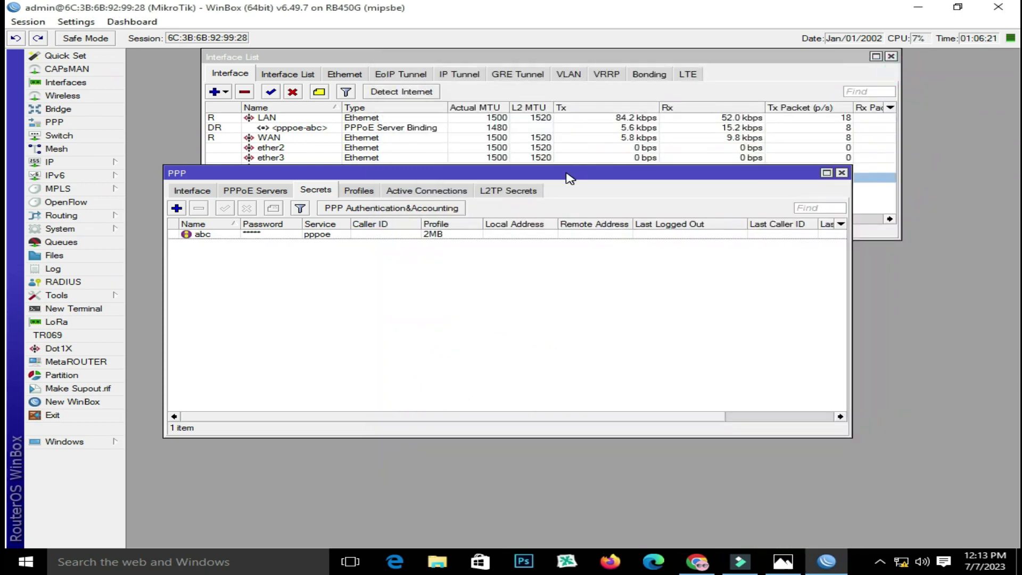
Move the PPP window aside and load the Google homepage in Chrome
left_click_drag(565, 171, 605, 225)
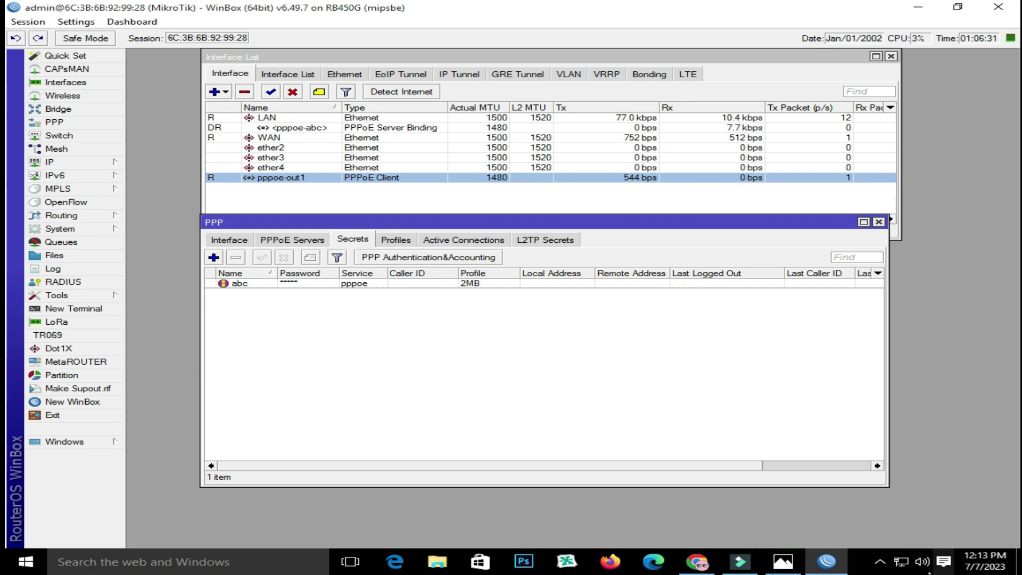
mouse_move(901, 567)
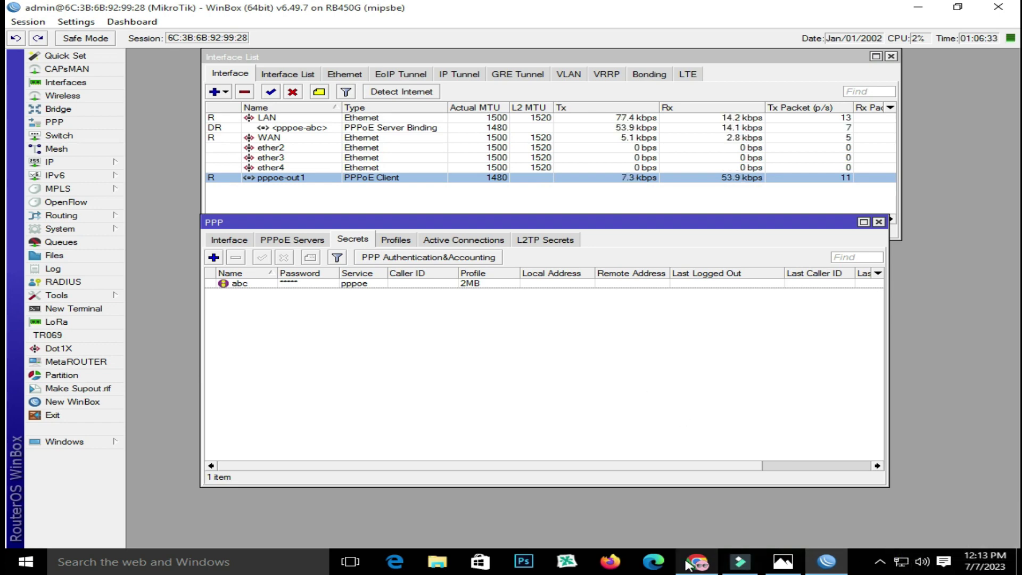
left_click(698, 562)
left_click(548, 257)
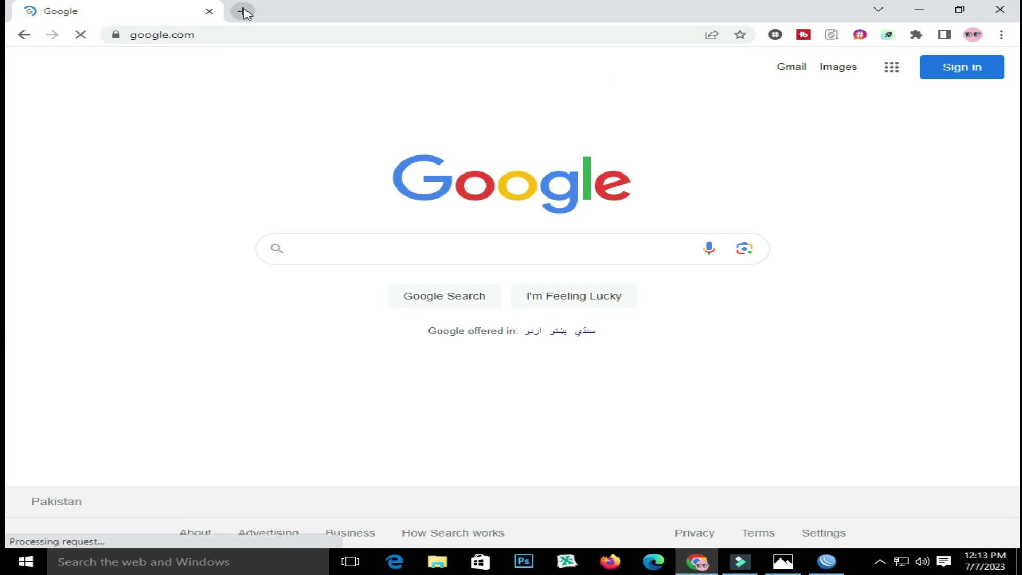
Switch back to WinBox, then show the PPPoE in/out diagram in Photos
left_click(822, 561)
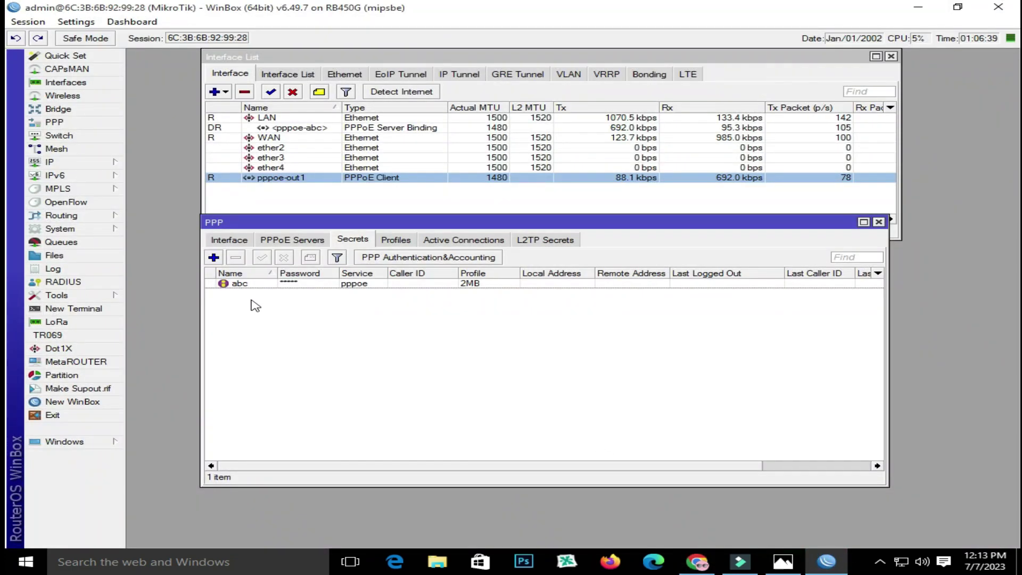
left_click(782, 562)
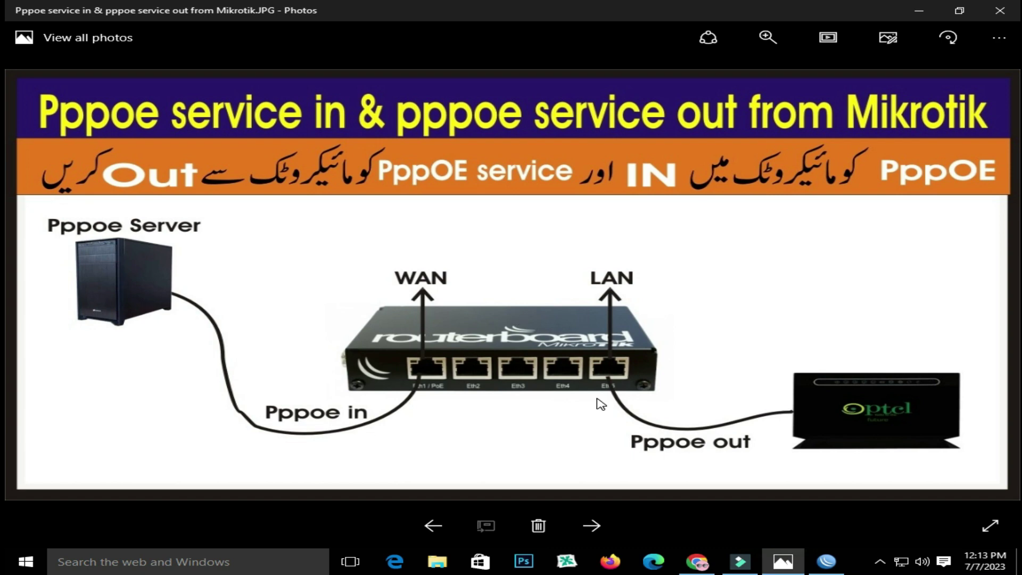
Bring WinBox back in front of the Photos diagram
left_click(824, 553)
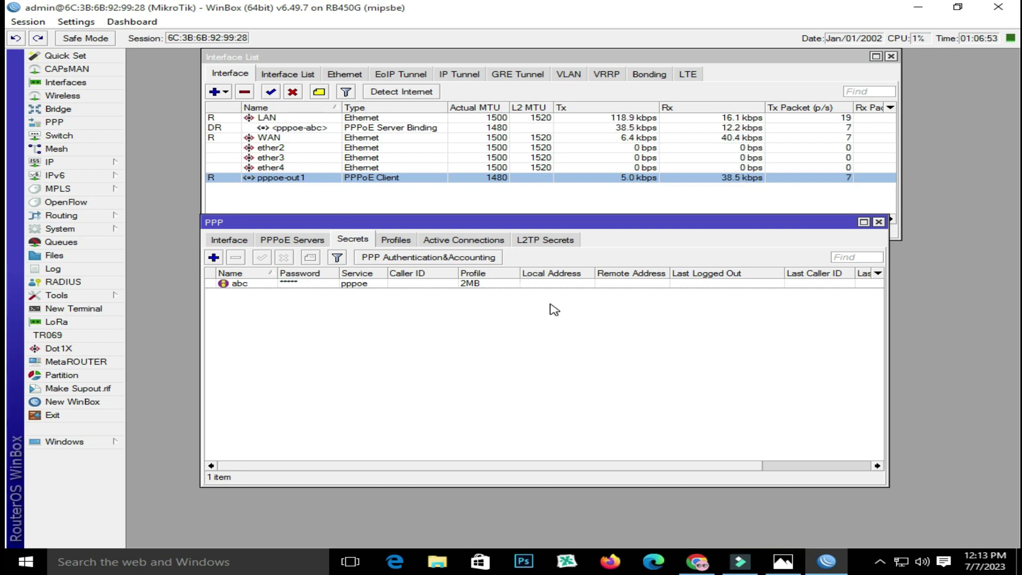
Look over the PPPoE Servers, Secrets and Profiles lists, finishing on the 2MB profile
left_click(65, 123)
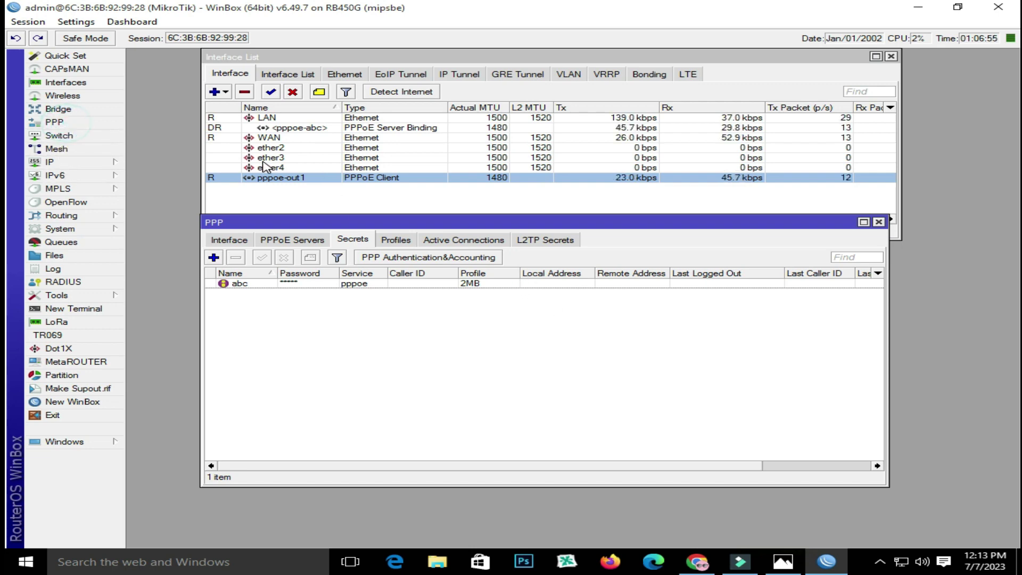
left_click(290, 242)
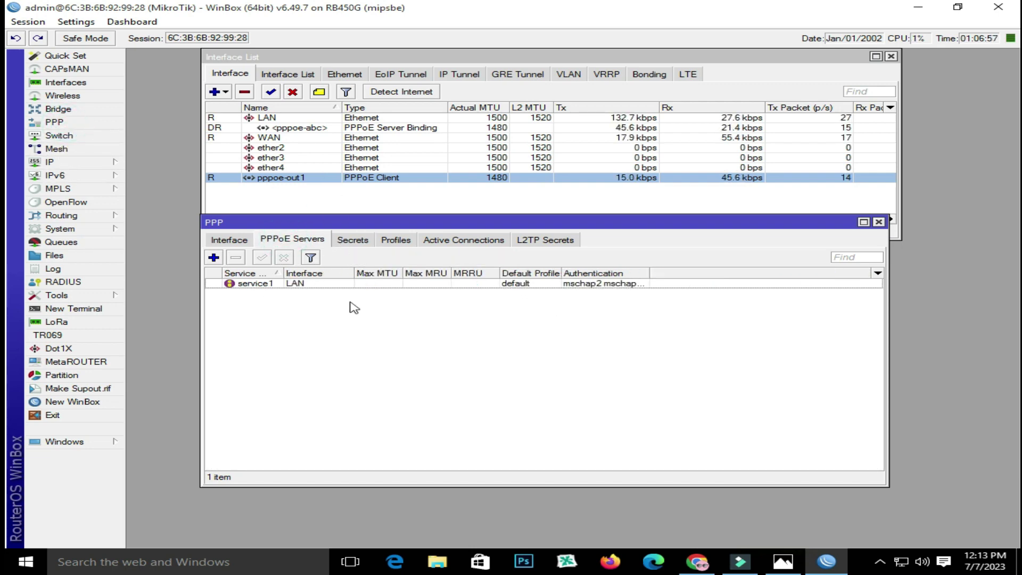
left_click(354, 242)
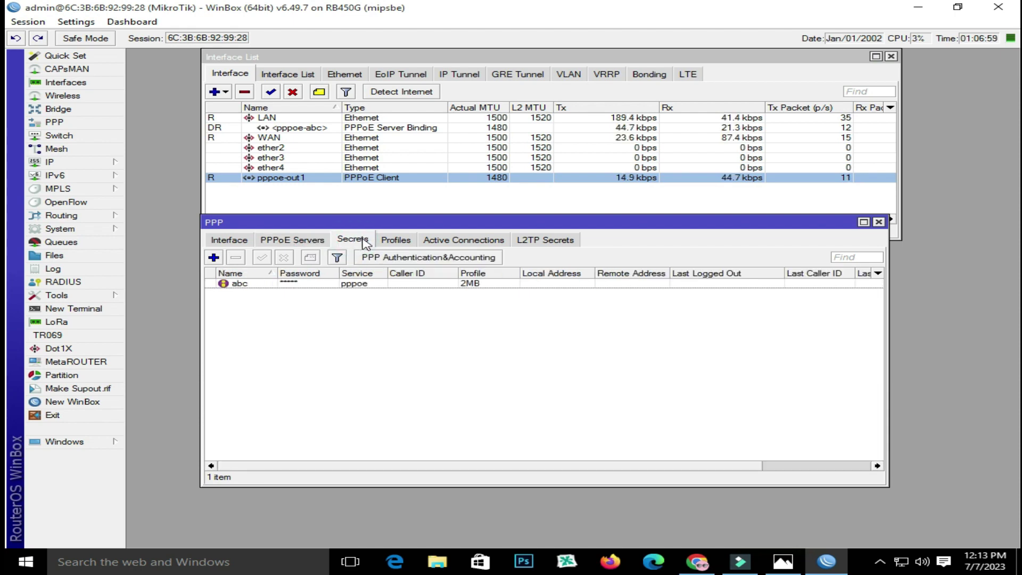
left_click(394, 242)
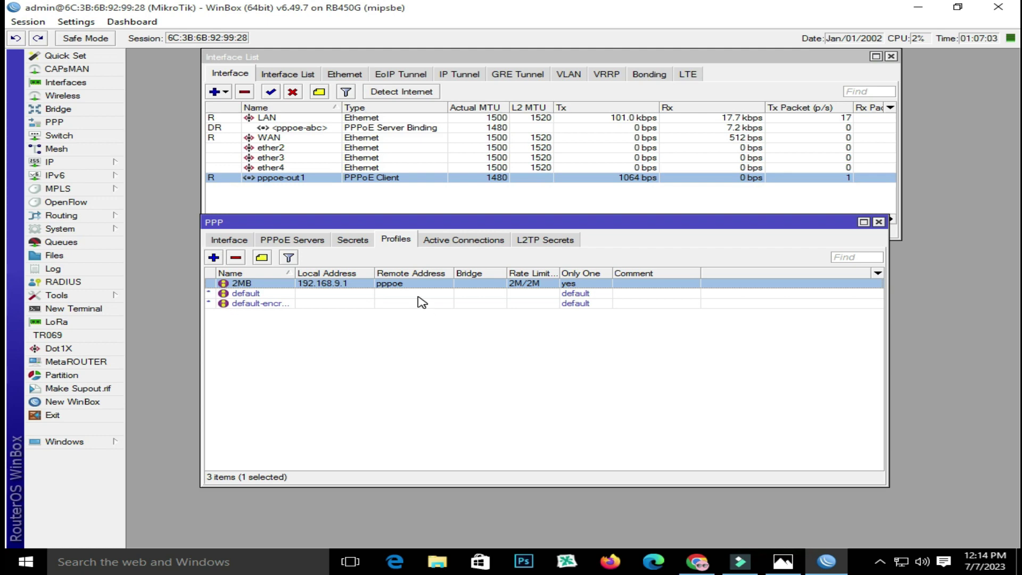
left_click(64, 162)
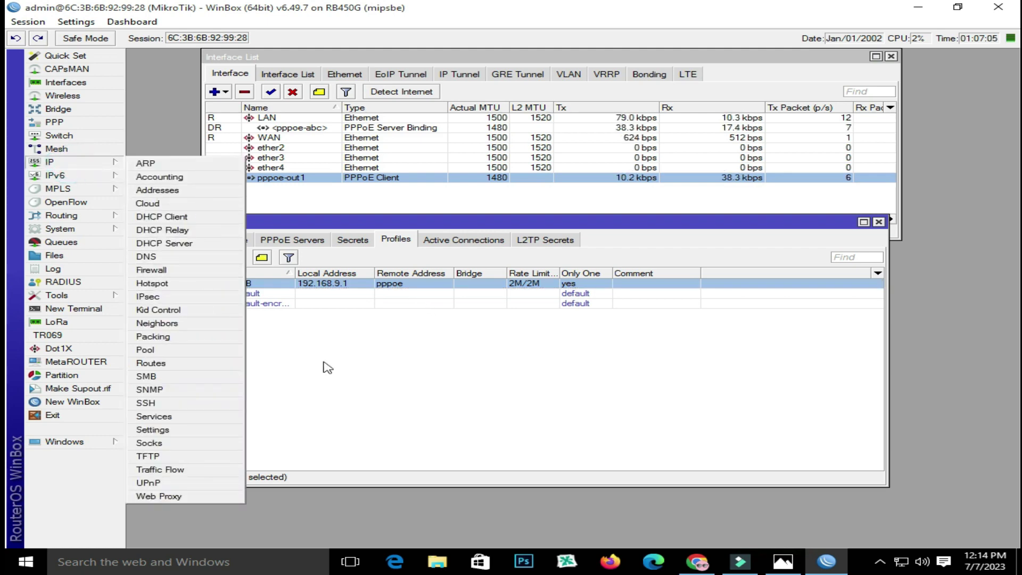
left_click(415, 326)
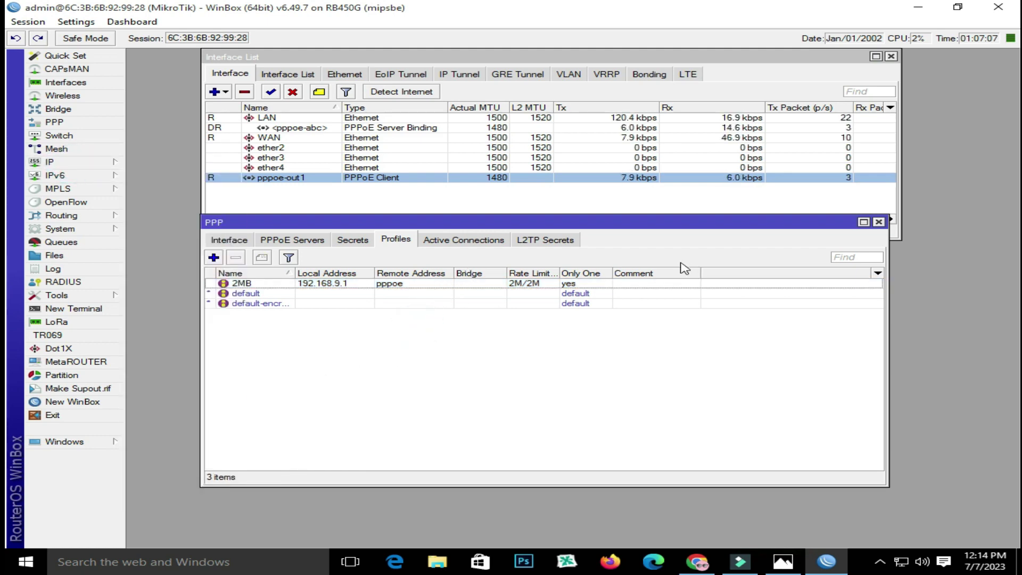